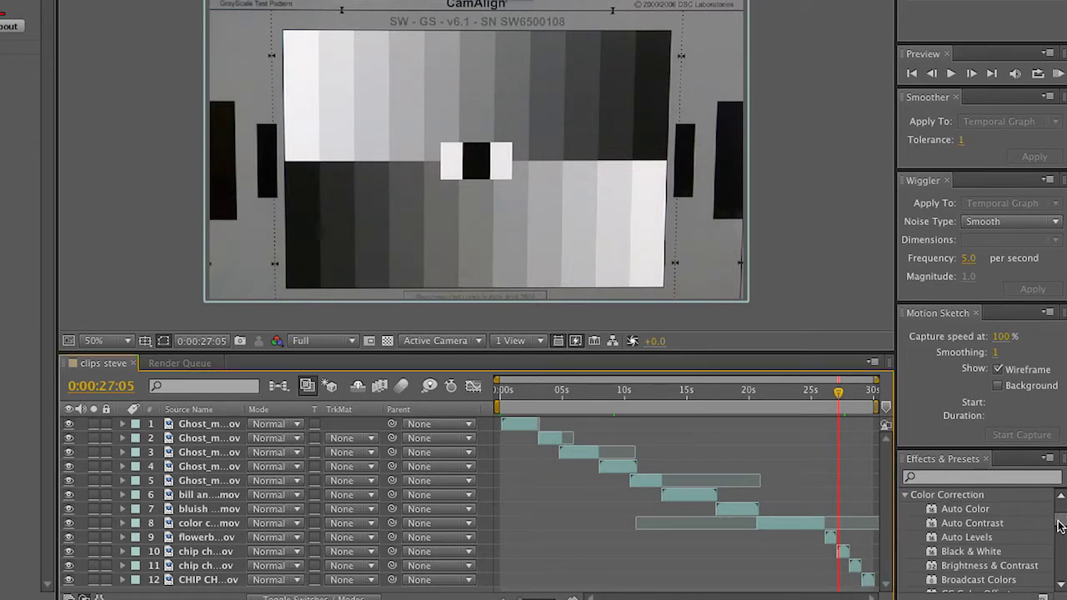
Search the effects library for "SA C".
scroll(1038, 557, down, 5)
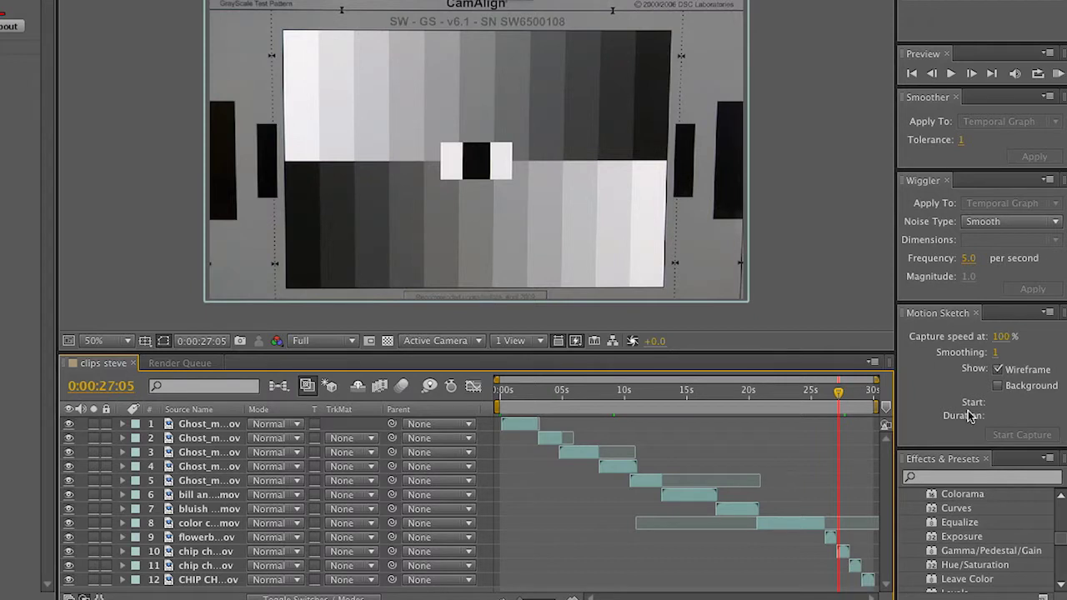
click(951, 481)
text(SA C)
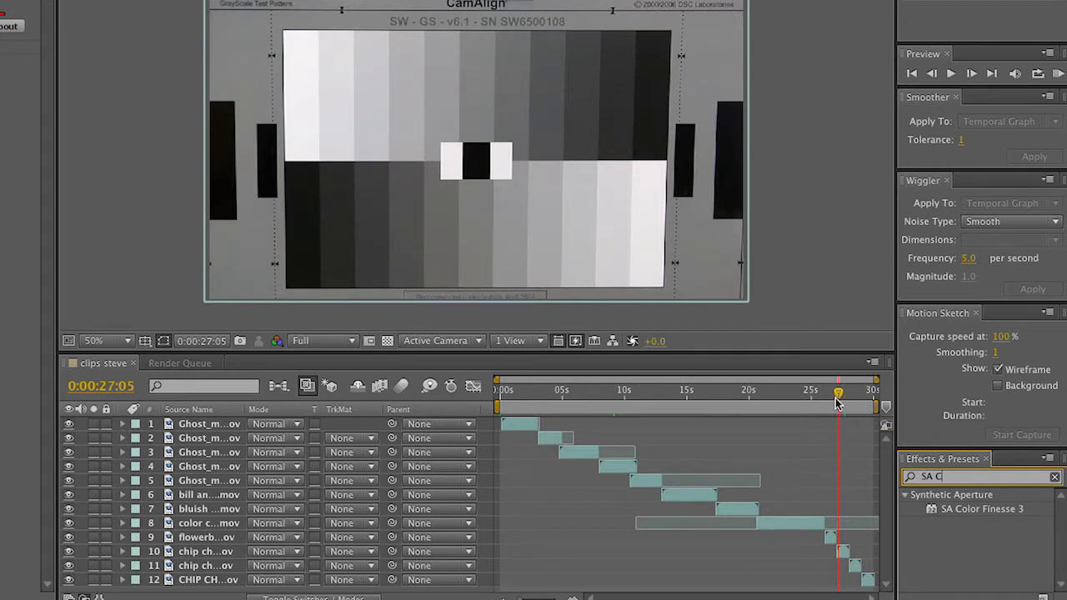
Move the playhead to 0:00:27:16, select the chip chart good.mov layer and open Color Finesse 3's full interface.
drag(842, 392, 845, 399)
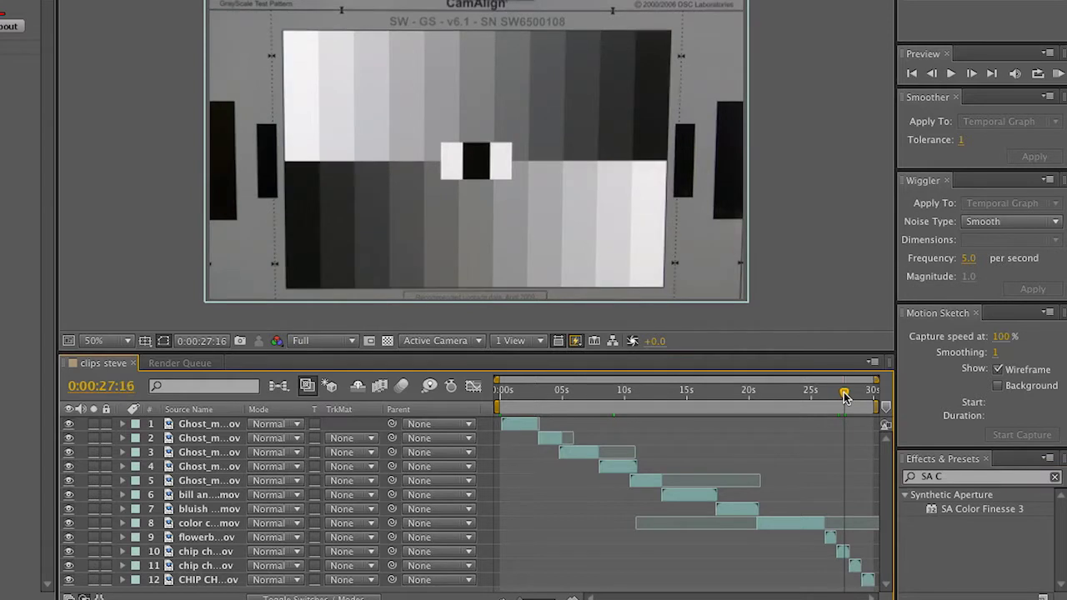
click(842, 551)
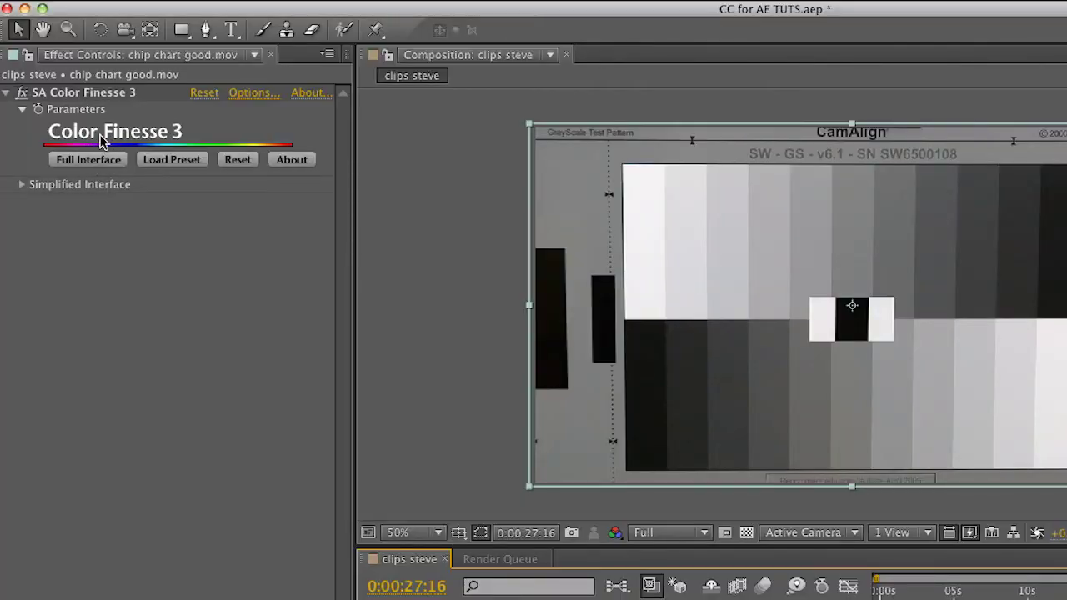
click(84, 160)
click(87, 159)
click(85, 161)
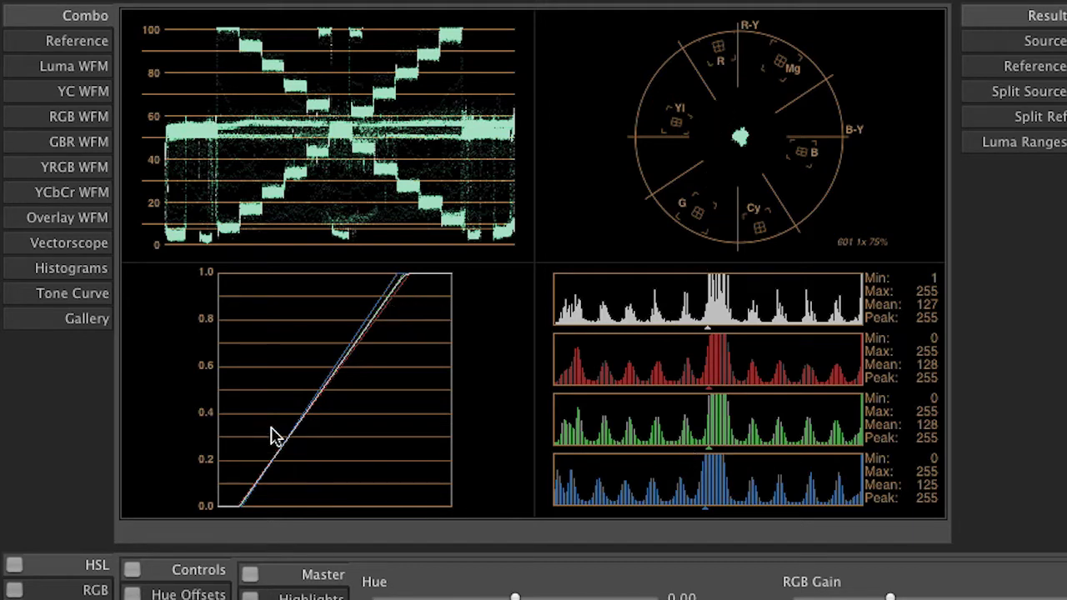
Examine the Reference, Luma WFM, YC WFM and RGB WFM views, comparing the luma and RGB waveforms of the chart.
click(77, 43)
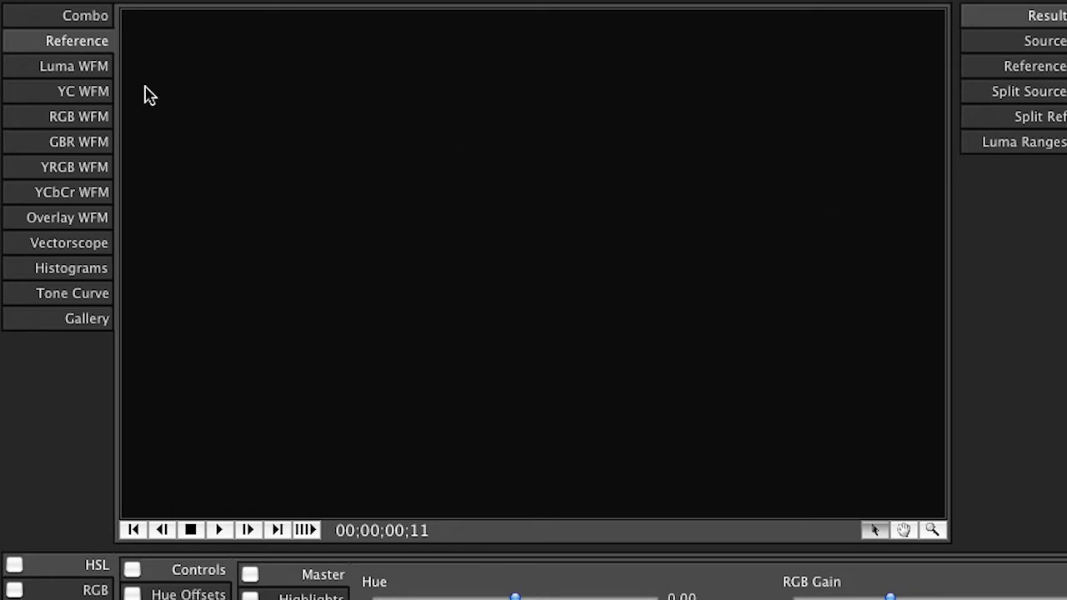
click(88, 74)
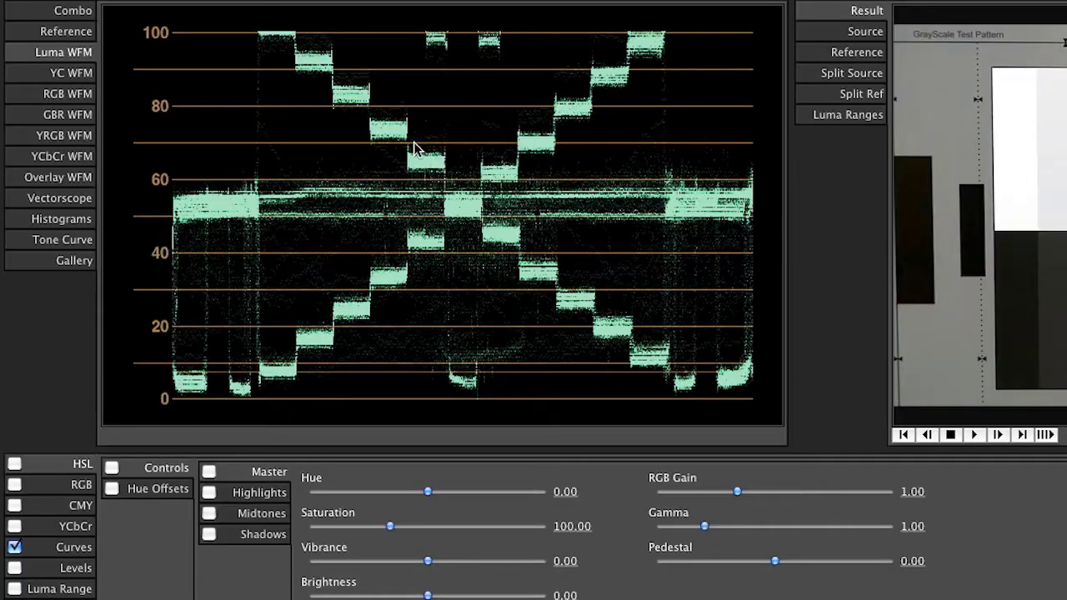
click(72, 75)
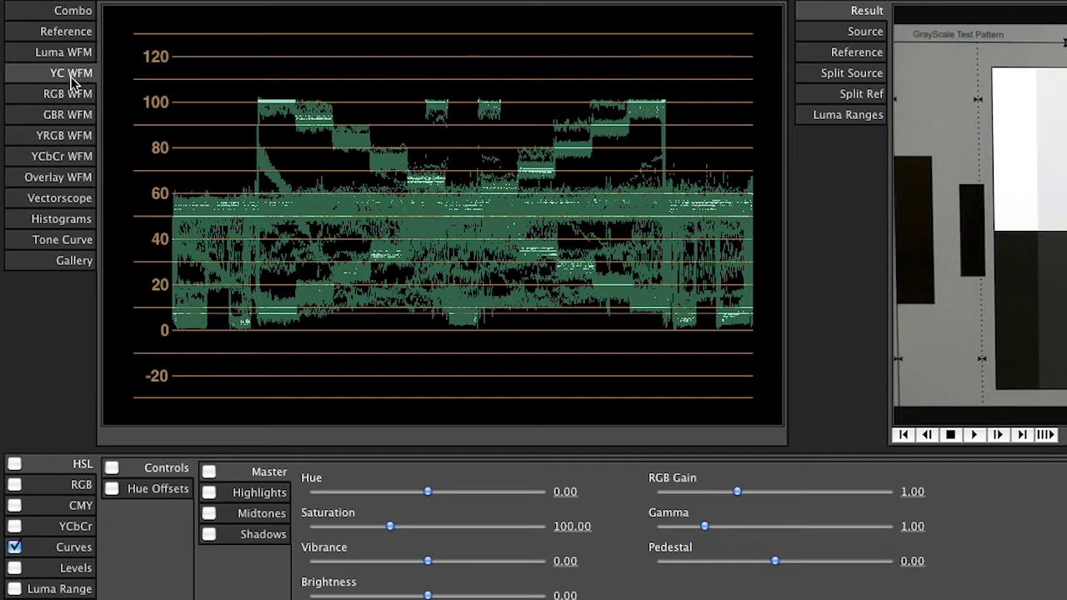
click(72, 95)
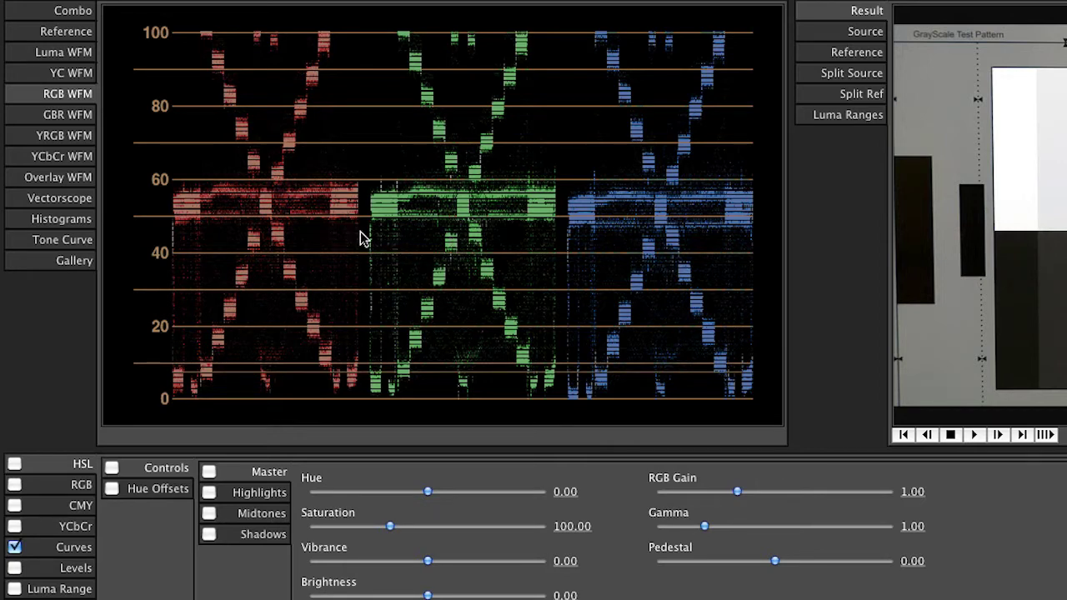
click(60, 53)
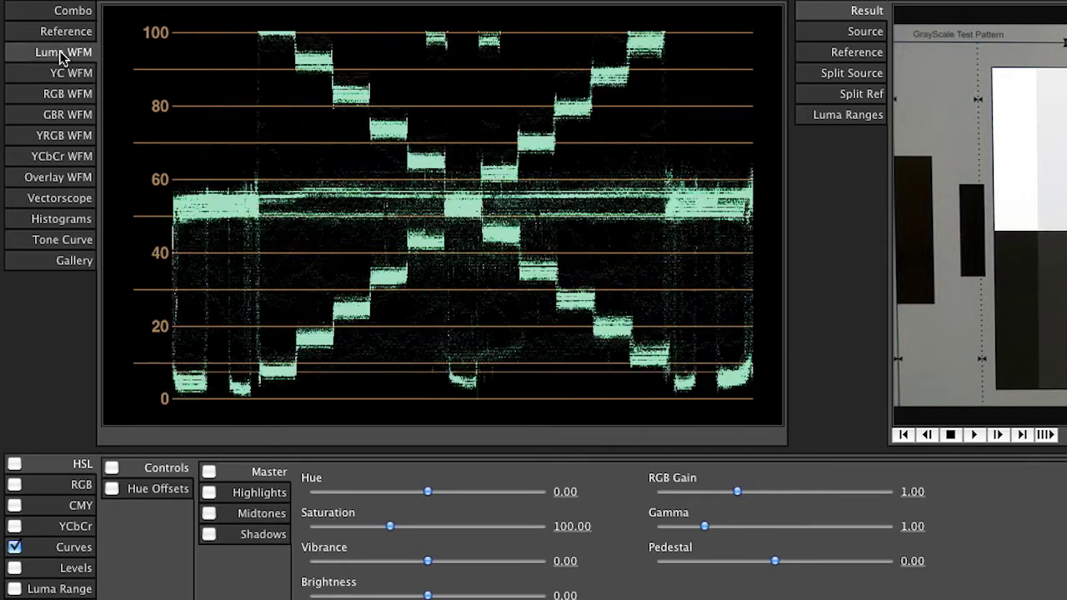
click(61, 95)
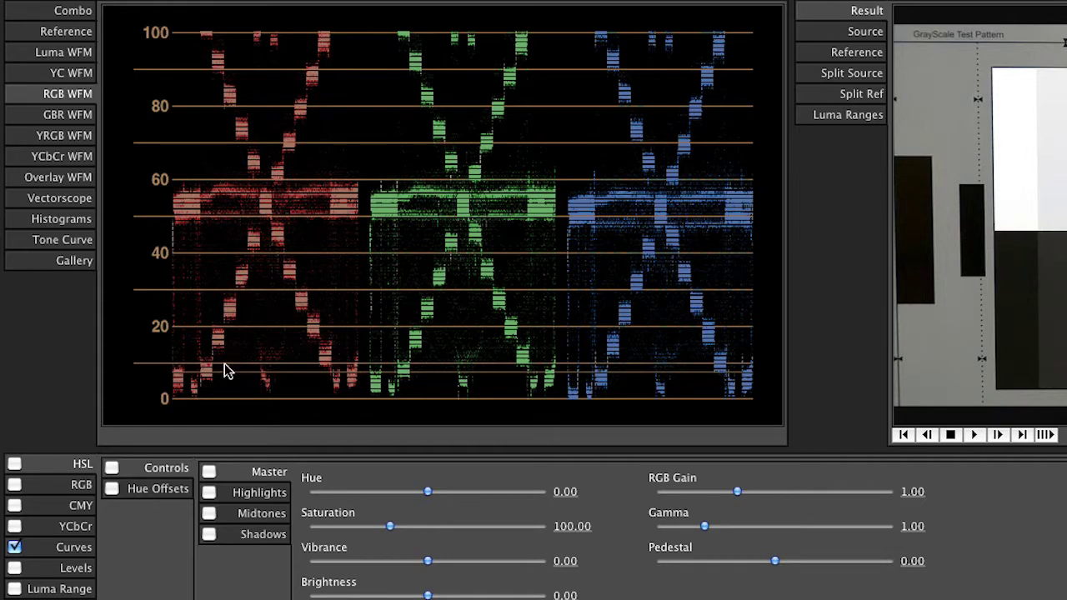
Toggle the Curves correction off and on to compare the chart's RGB waveform with and without it.
click(15, 550)
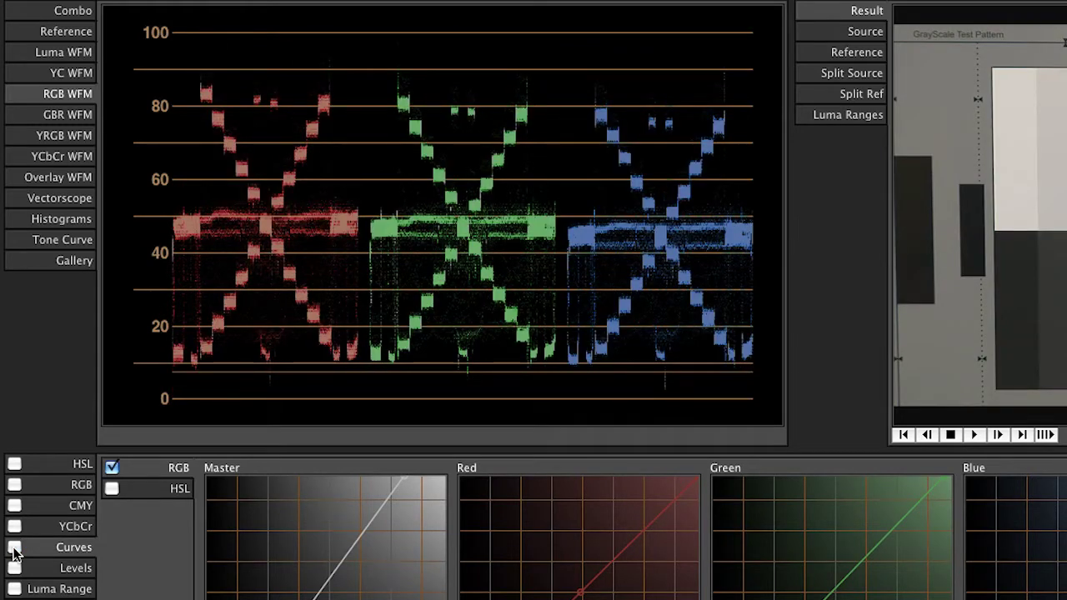
click(14, 550)
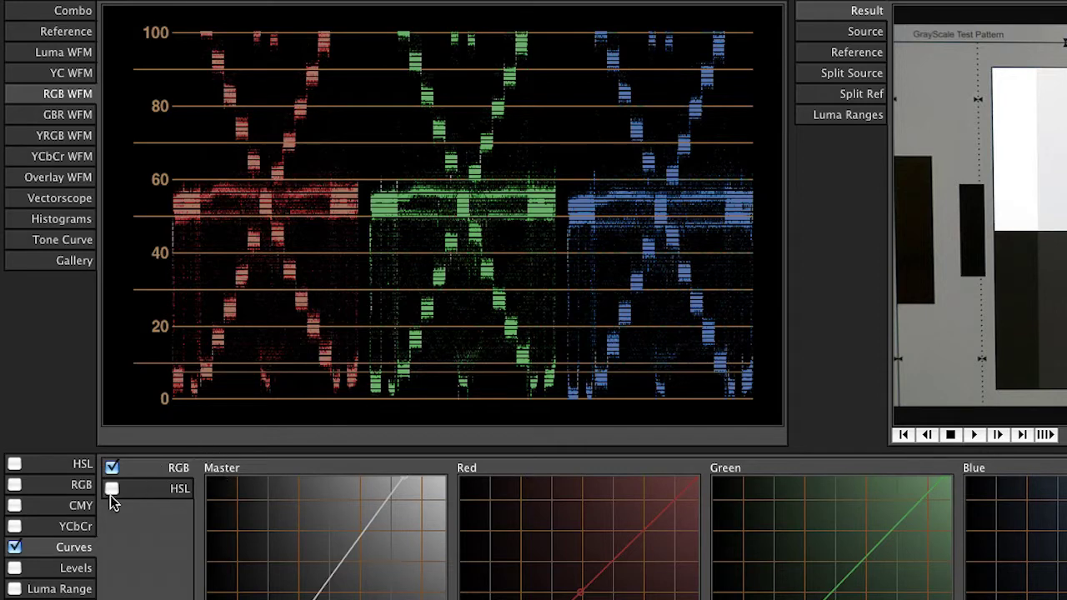
click(14, 548)
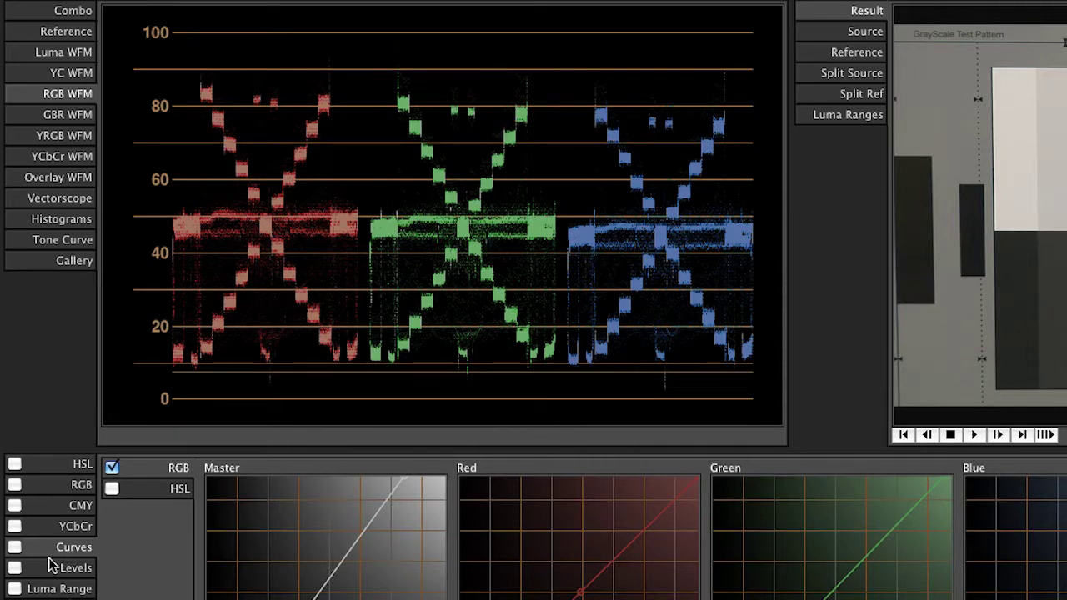
click(14, 548)
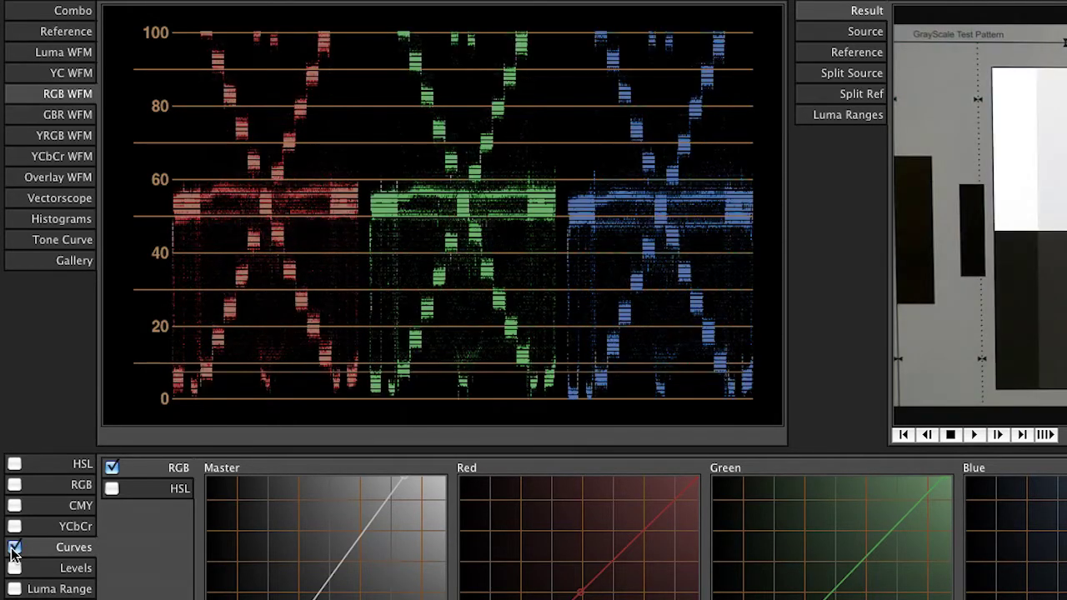
click(14, 548)
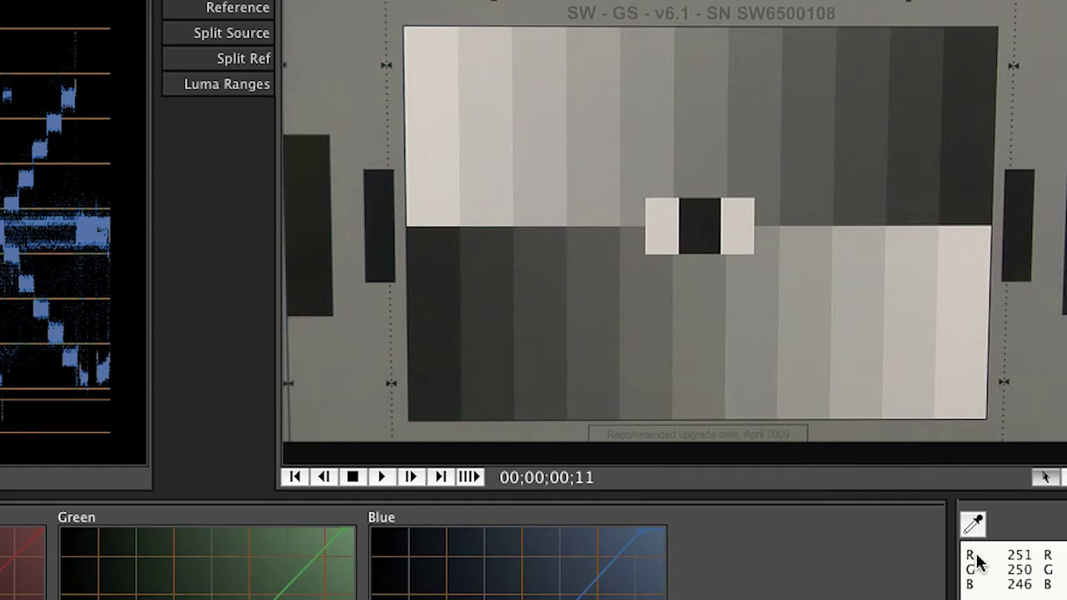
Sample the RGB values of the chart's brightest chip, a black patch beside the chart and the central black chip.
click(972, 522)
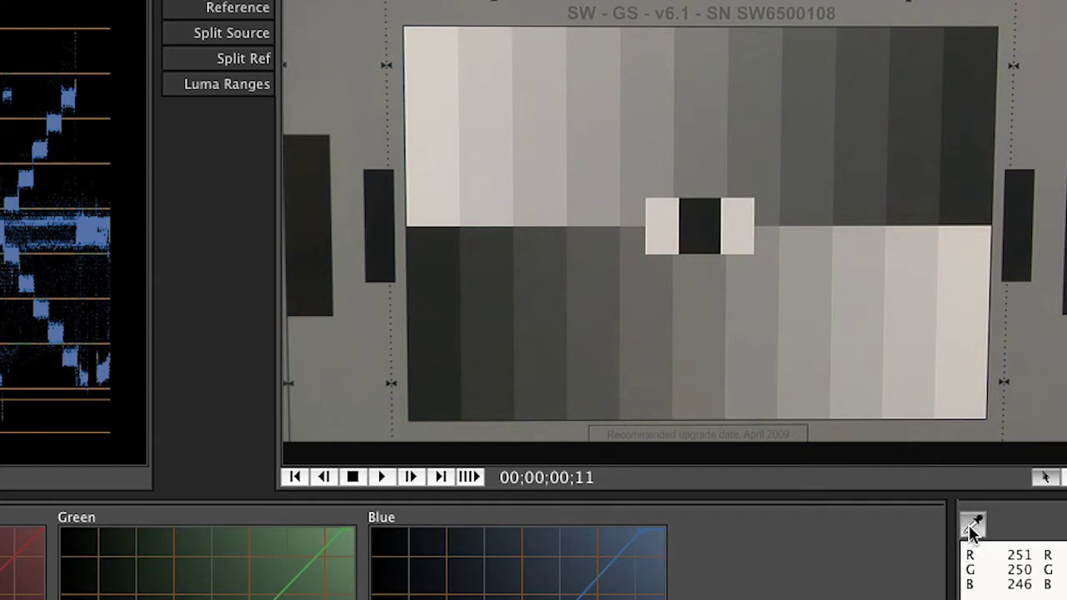
click(435, 130)
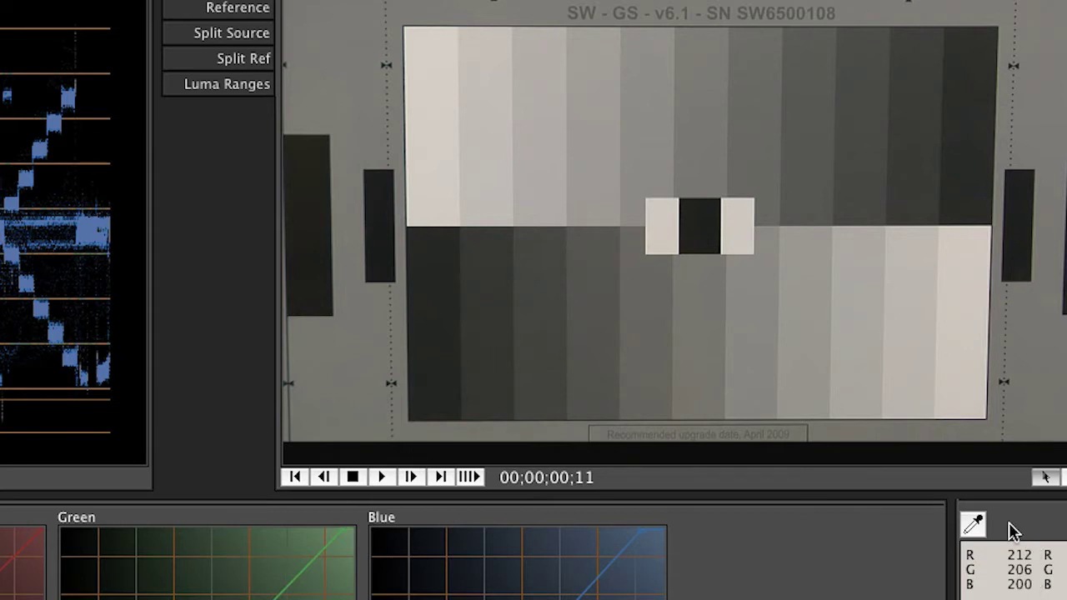
click(973, 524)
click(1019, 217)
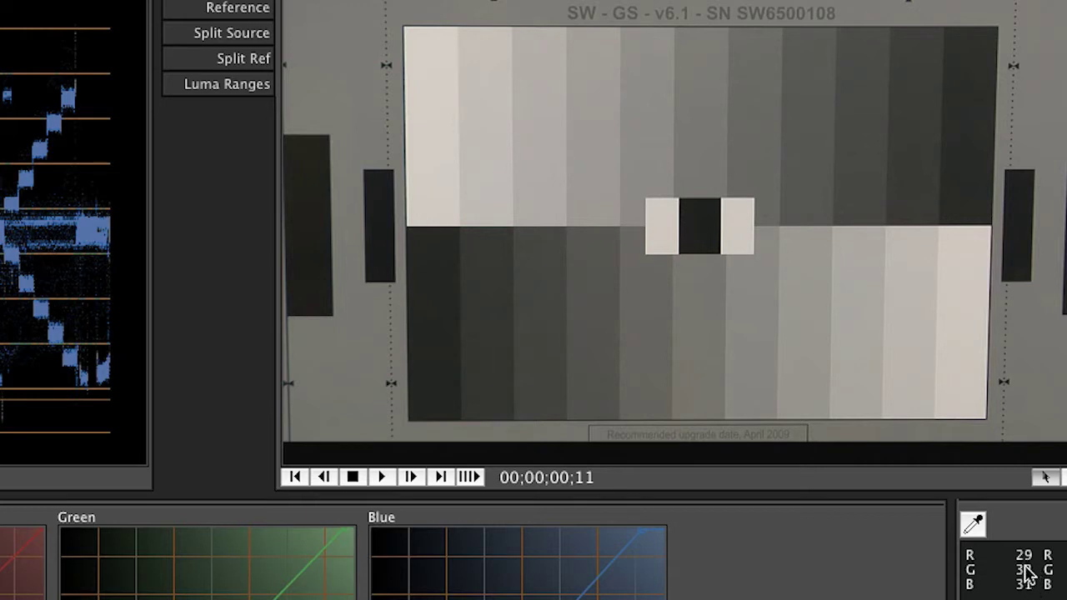
click(973, 523)
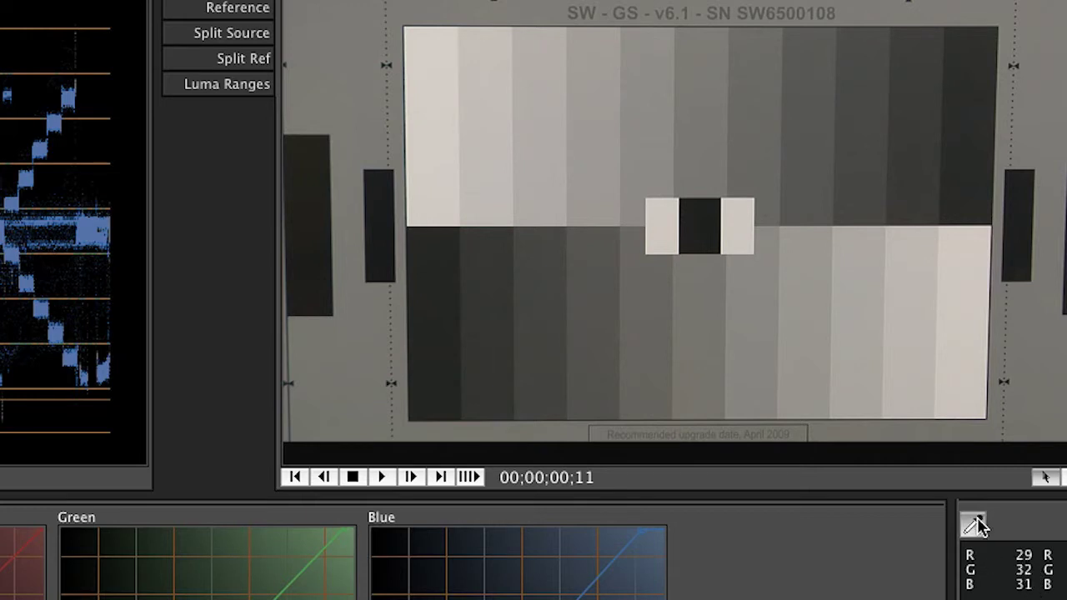
click(704, 223)
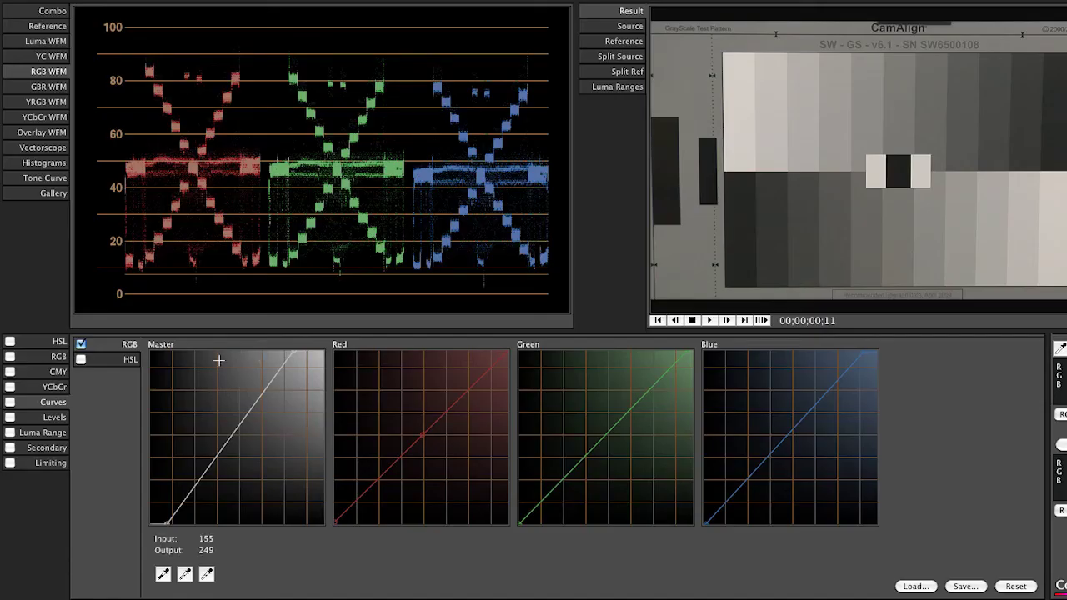
Enable Curves and set the top point of the Green curve to input 245, output 255 and of the Blue curve to input 232, output 253.
click(10, 403)
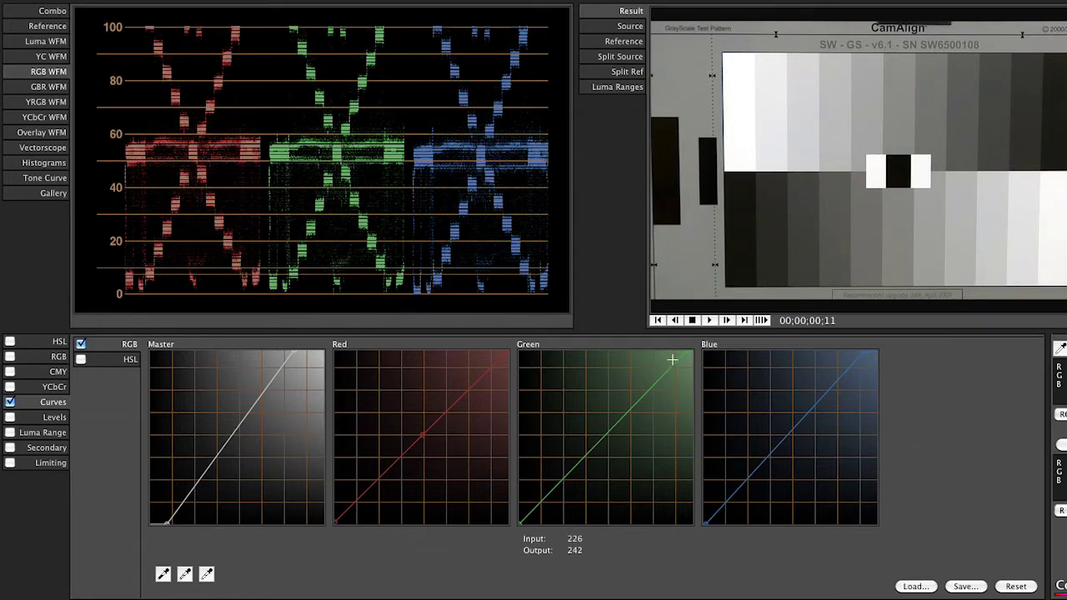
mouse_move(684, 354)
mouse_down()
mouse_move(675, 348)
mouse_move(690, 355)
mouse_move(692, 390)
mouse_move(693, 350)
mouse_up()
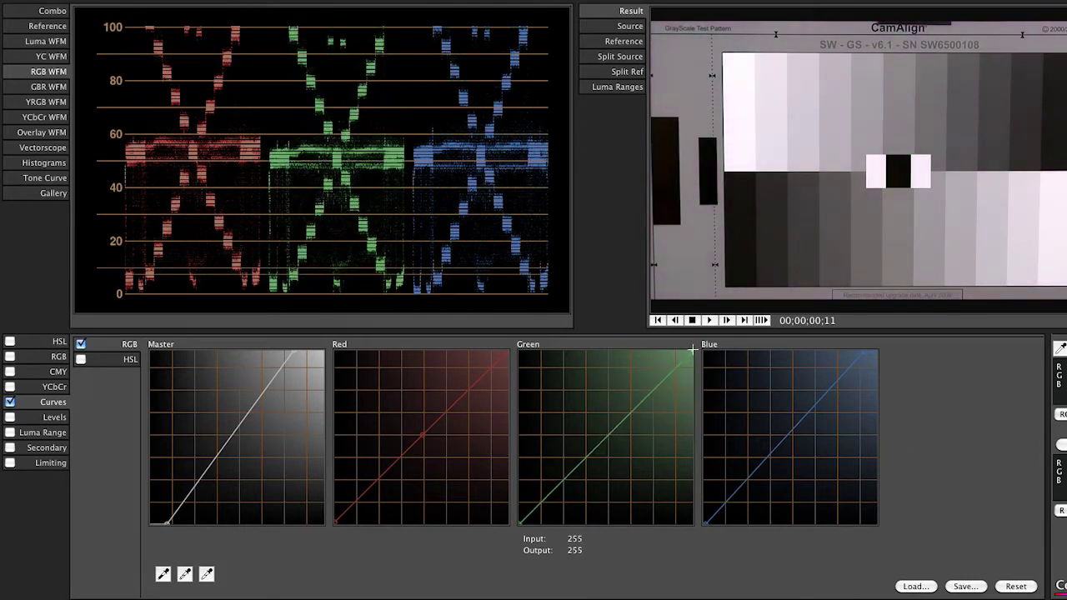
drag(692, 346, 685, 344)
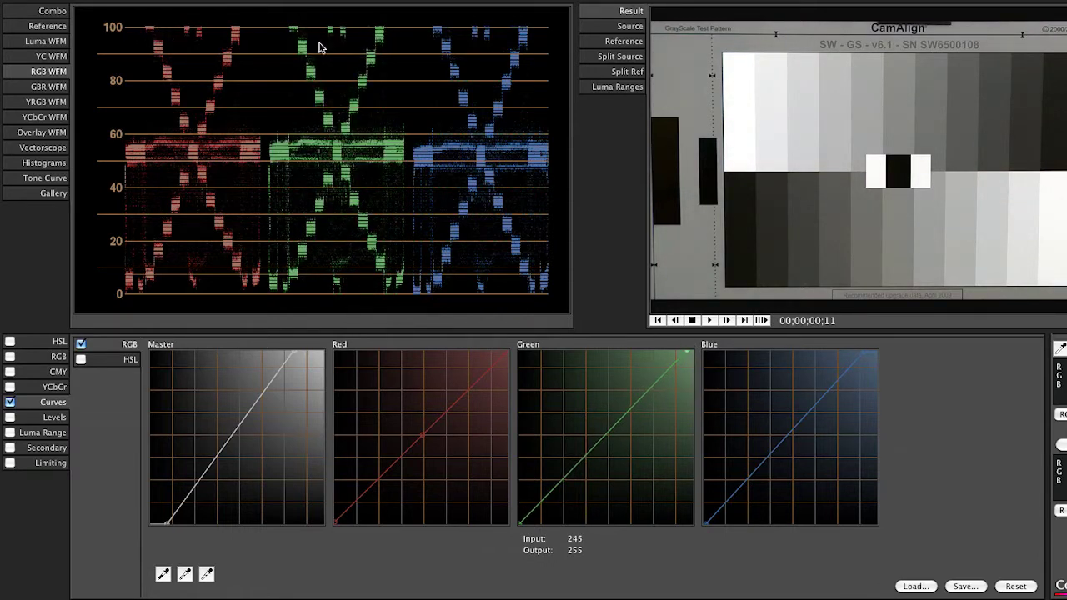
drag(865, 353, 861, 352)
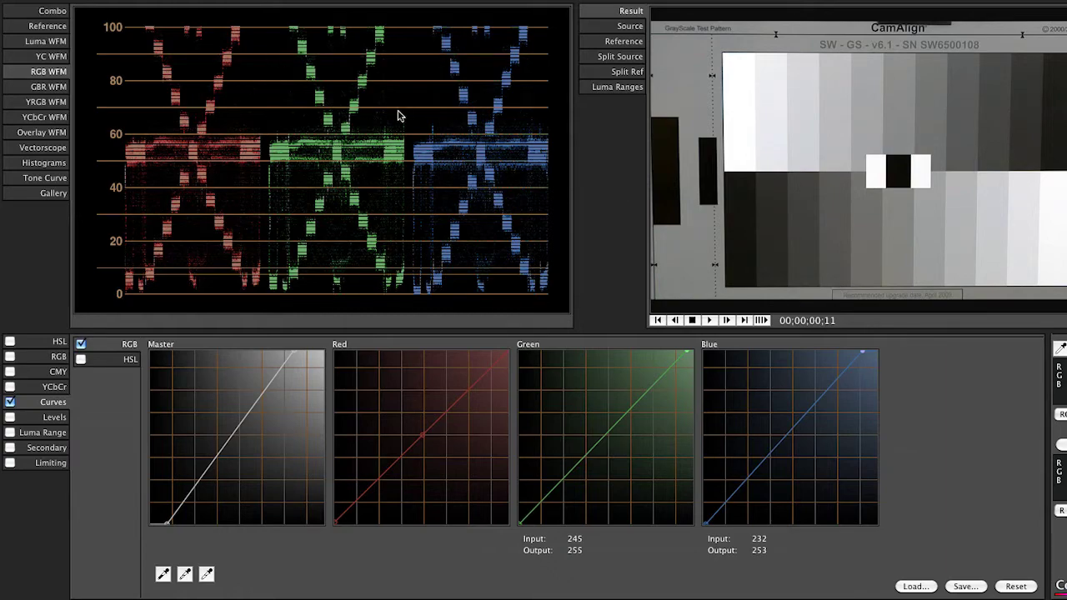
Examine the corrected chart in the GBR, YRGB, YCbCr and Overlay waveforms and the Vectorscope.
click(47, 92)
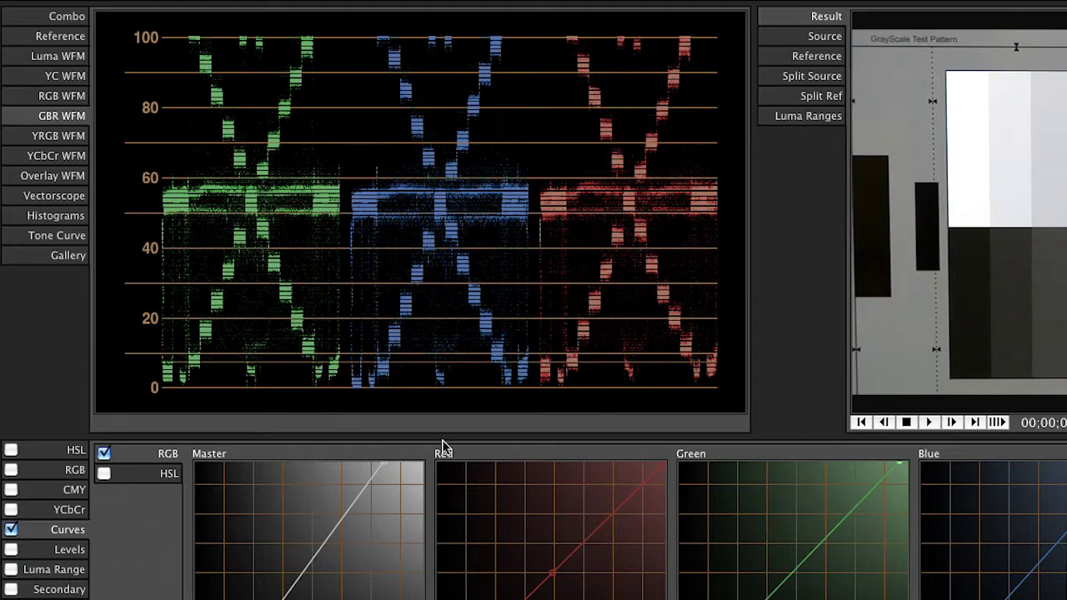
click(67, 139)
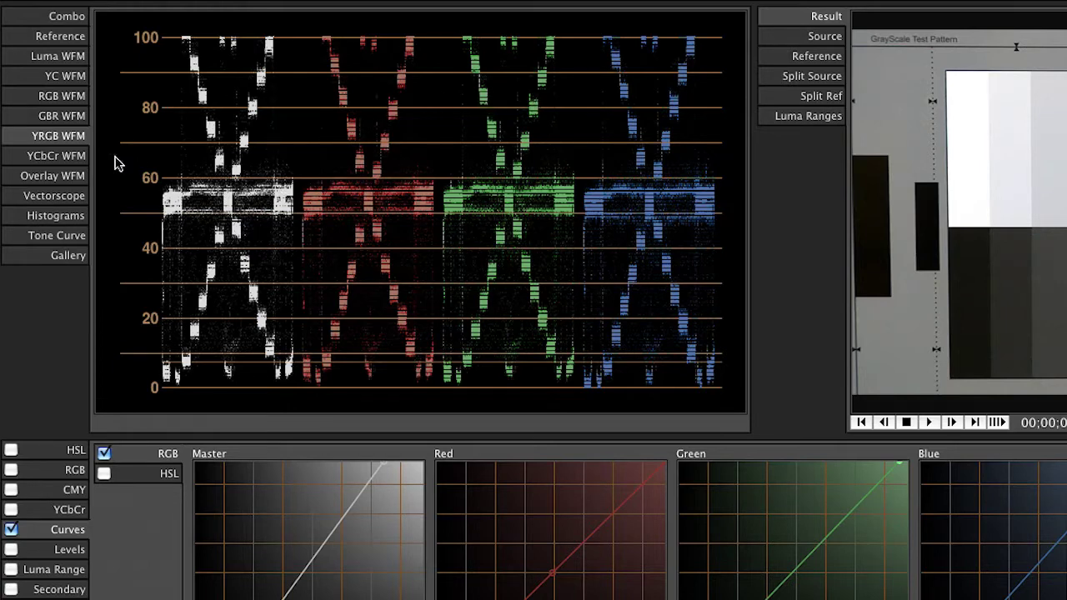
click(72, 161)
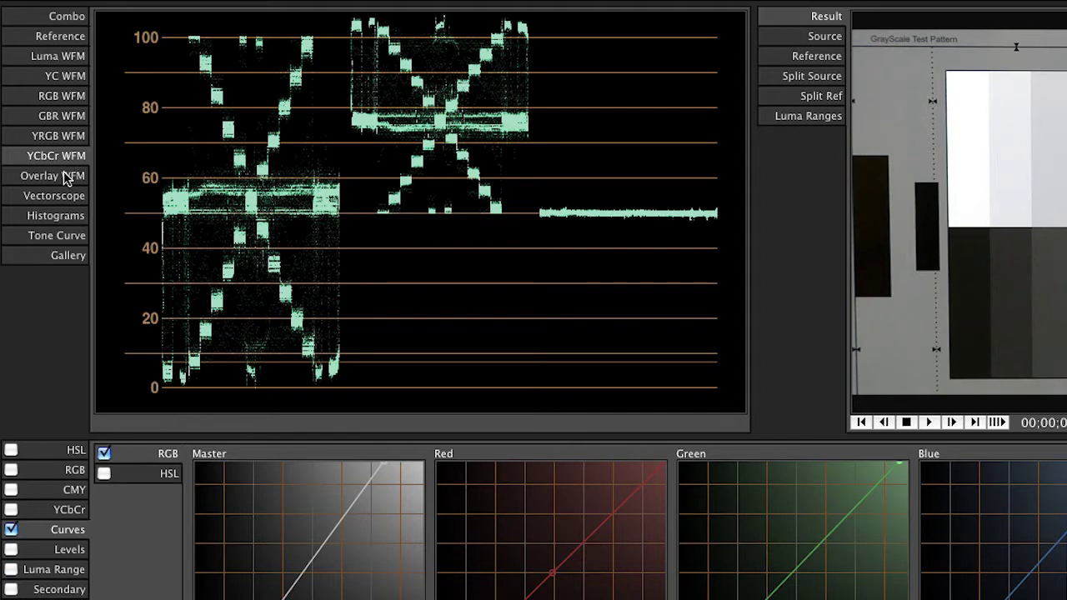
click(67, 182)
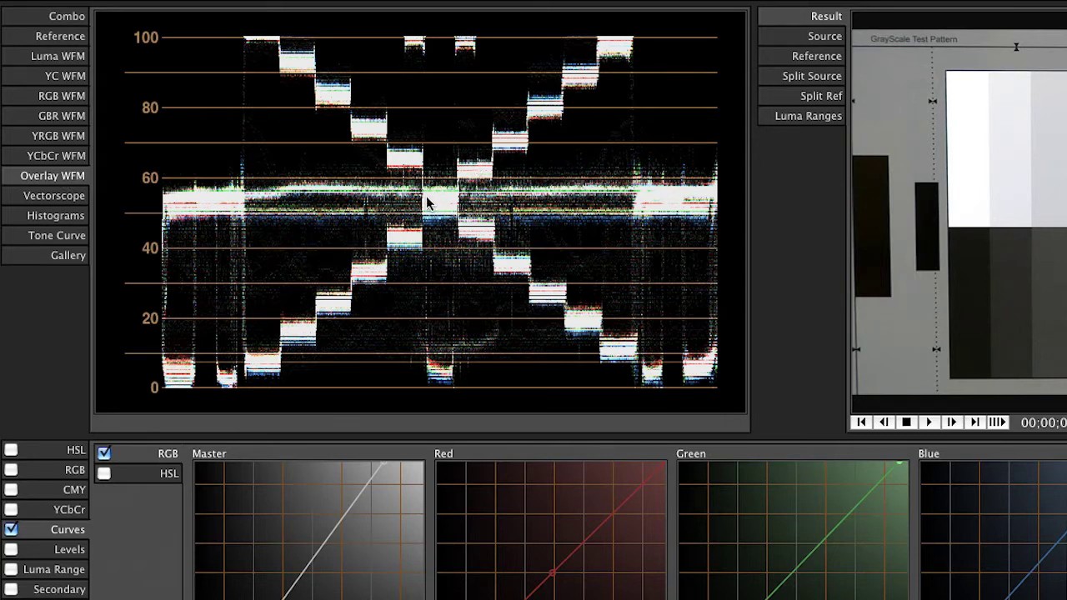
click(63, 199)
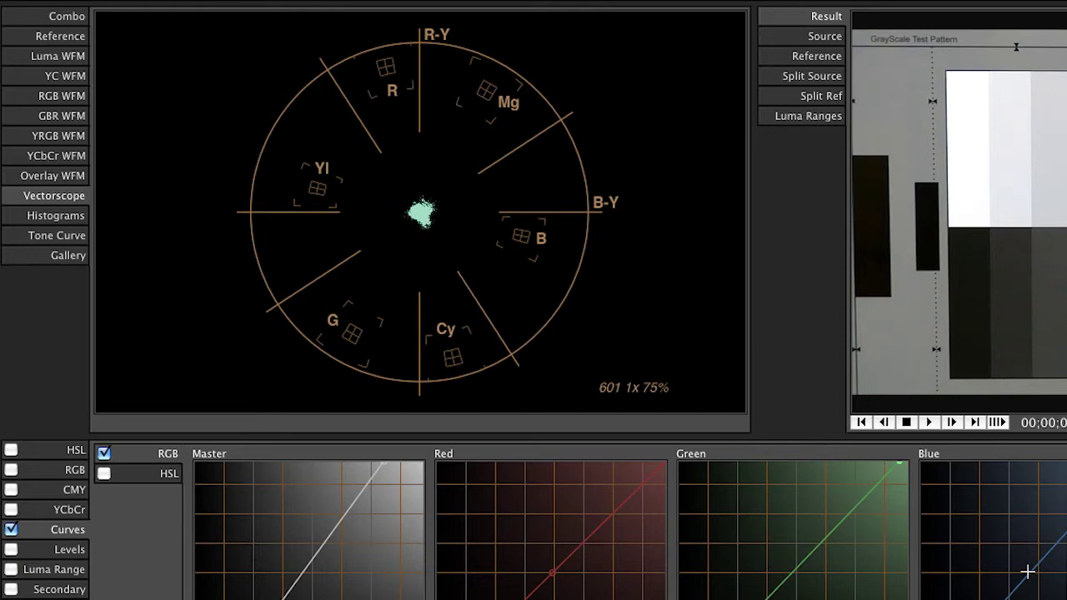
Bend the middle of the Blue curve toward blue and back toward yellow, and delete the added point.
drag(1030, 573, 955, 531)
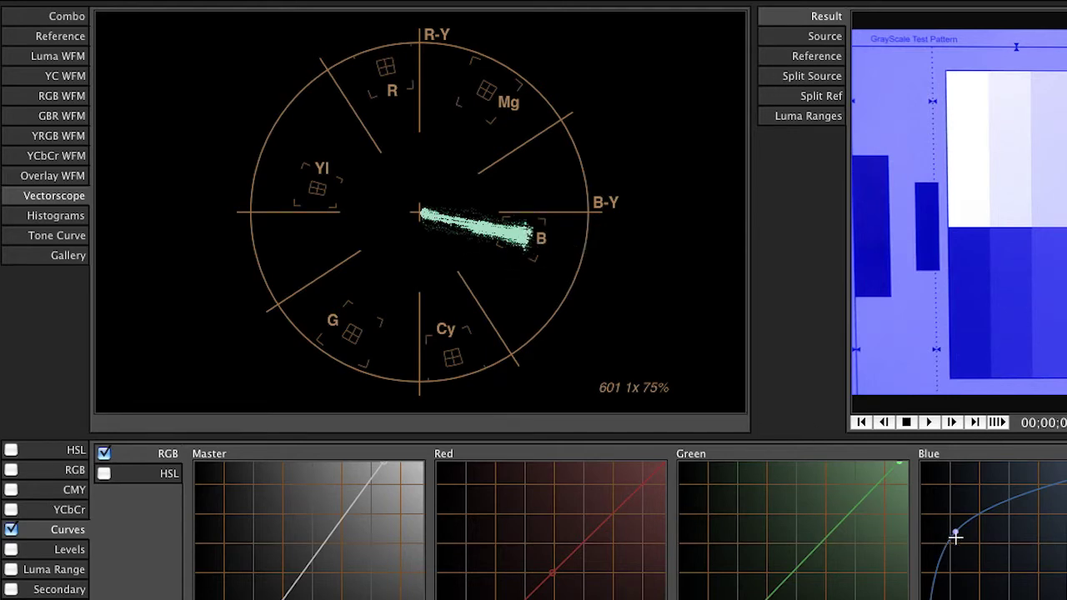
drag(955, 531, 1044, 575)
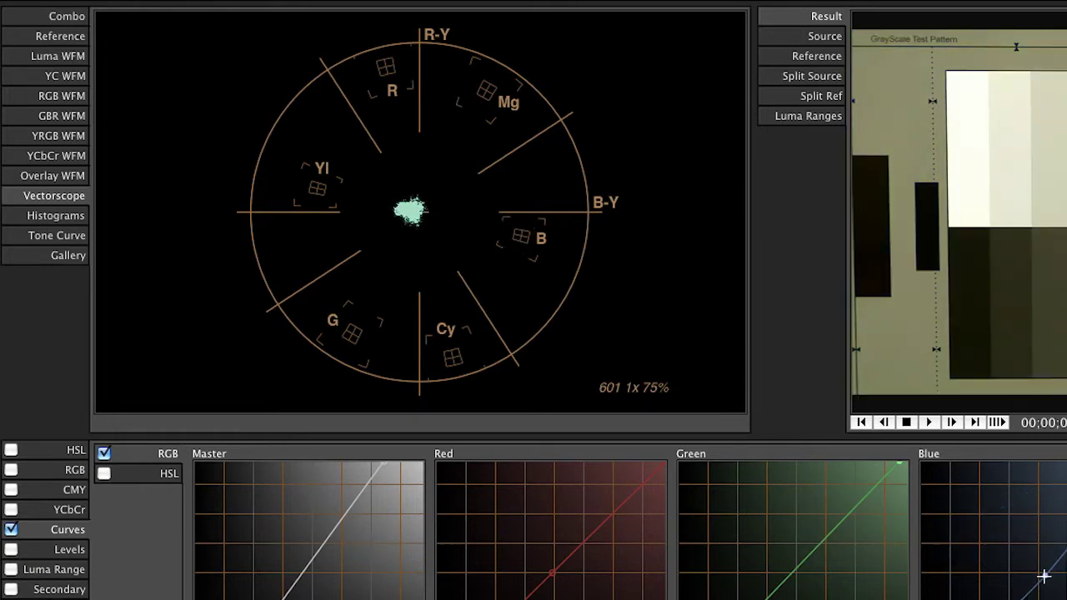
right_click(1044, 576)
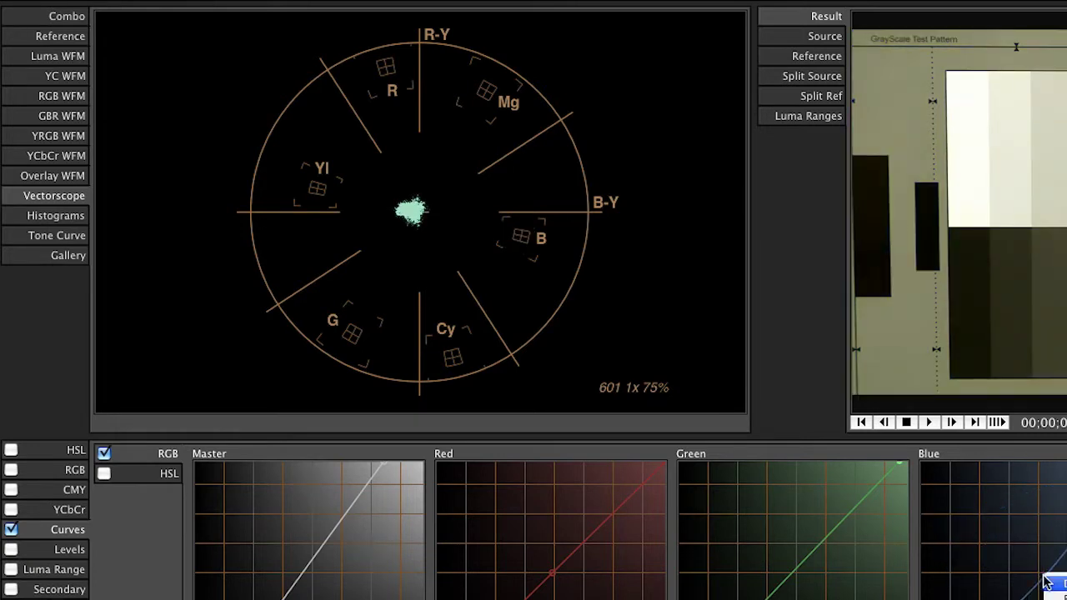
click(1051, 582)
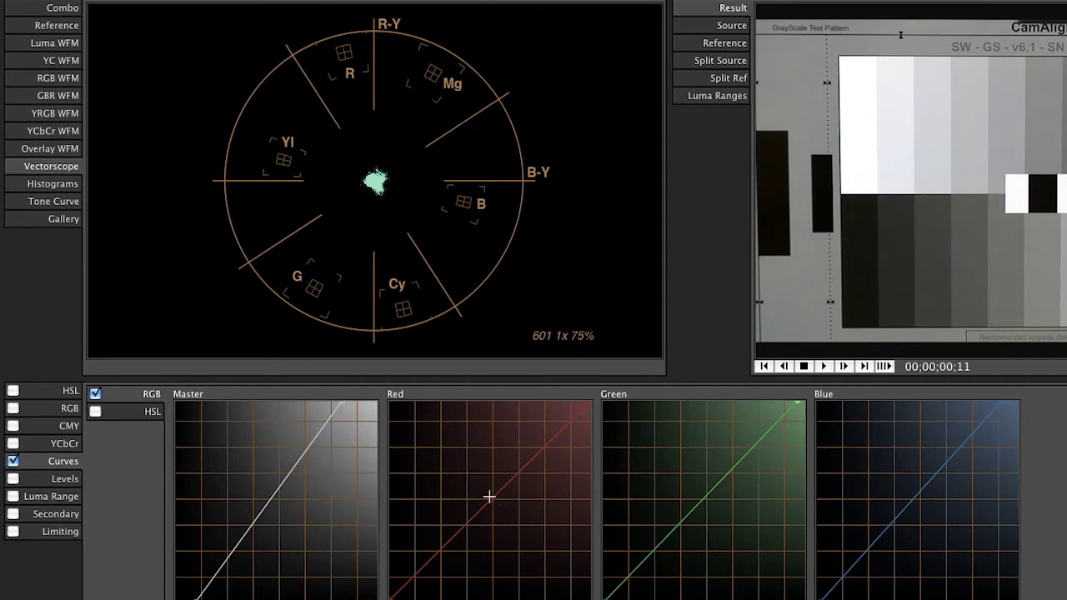
Raise the middle point of the Red curve to shift the chart toward red in the vectorscope.
drag(490, 498, 459, 474)
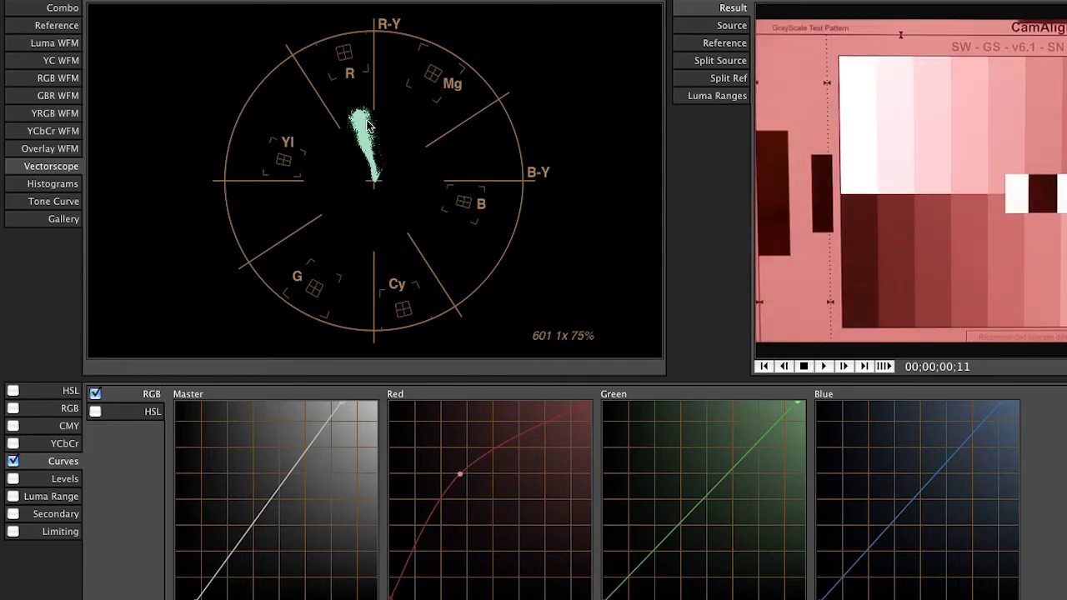
Raise the middle of the Green curve to shift the chart toward yellow, and delete the added points from the Green and Red curves.
mouse_move(699, 504)
mouse_down()
mouse_move(655, 474)
mouse_move(669, 480)
mouse_move(660, 481)
mouse_up()
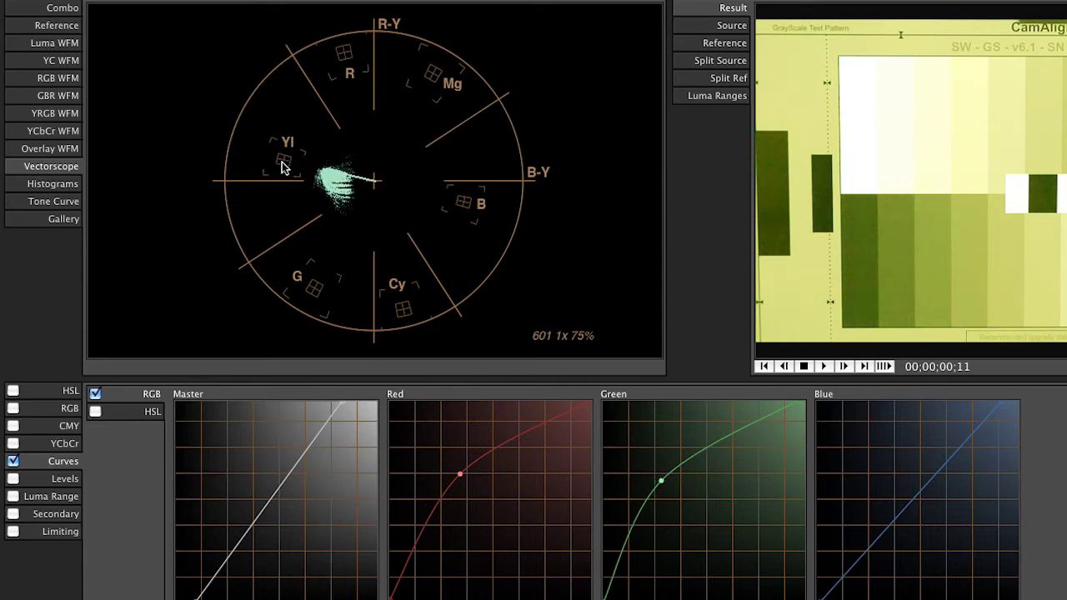
right_click(661, 480)
click(679, 484)
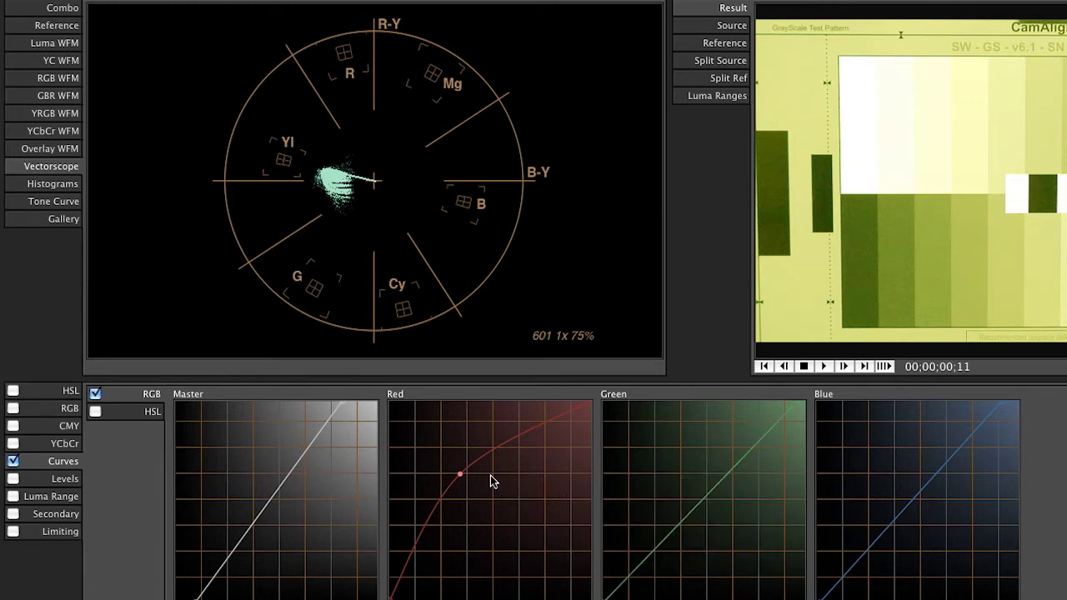
right_click(461, 479)
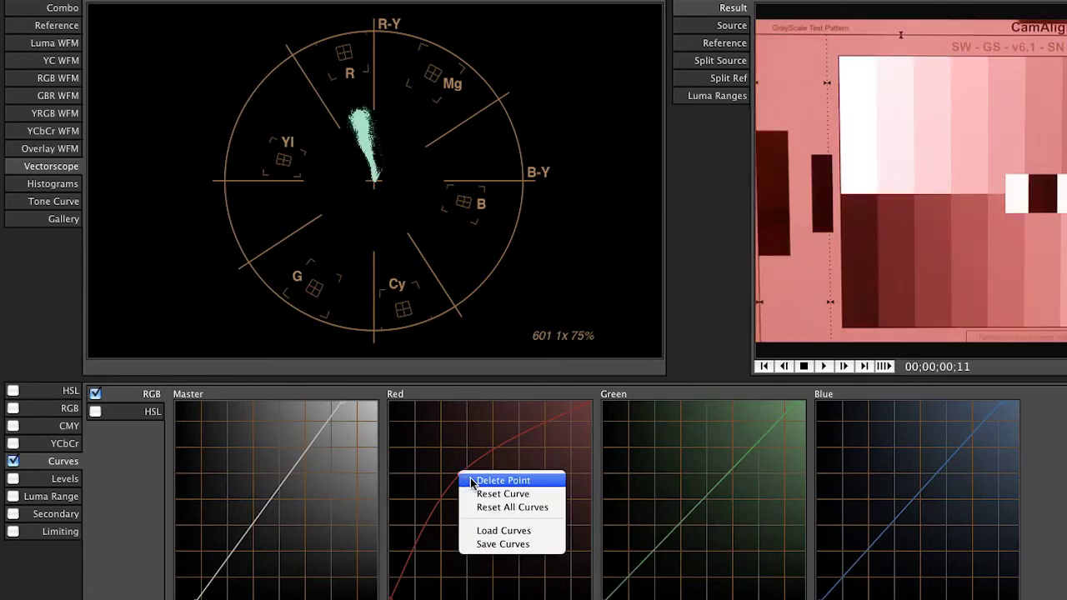
click(472, 481)
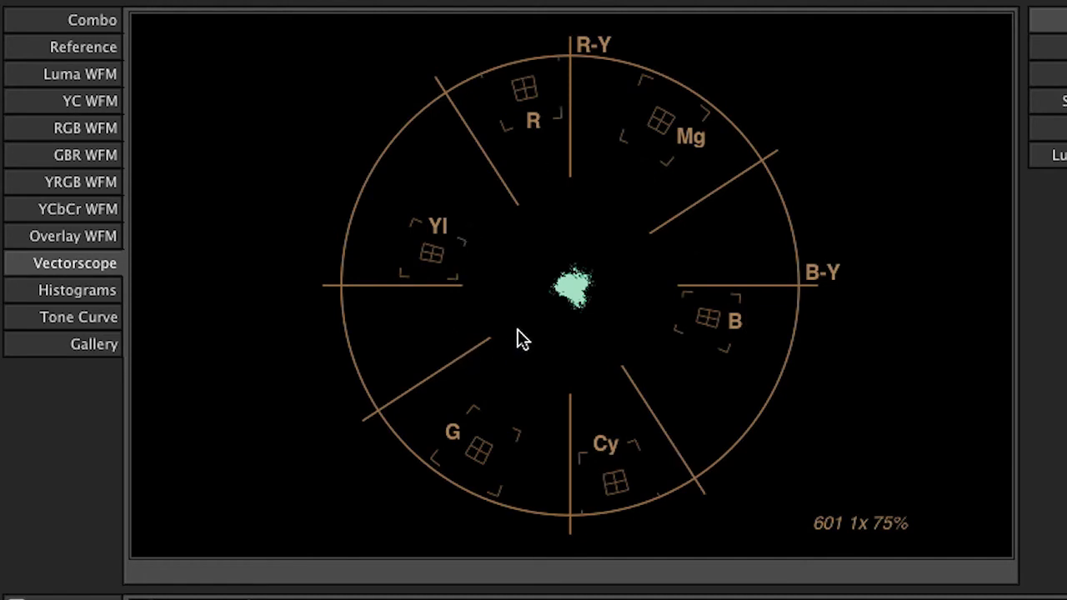
With the Histograms shown, bend the middle of the Red curve up and back down, and delete the added point.
click(107, 294)
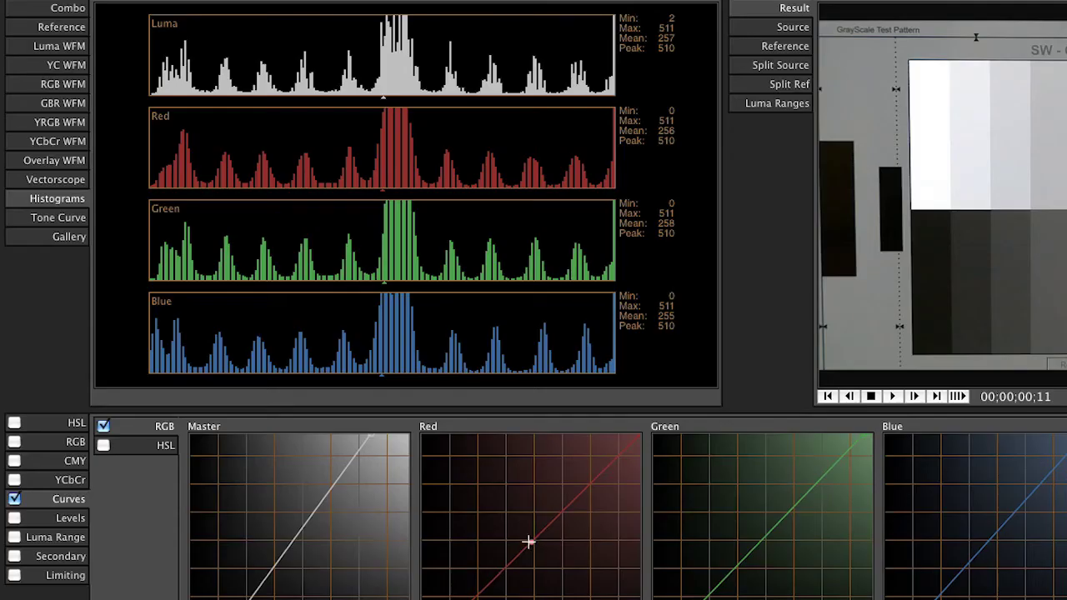
drag(528, 541, 522, 530)
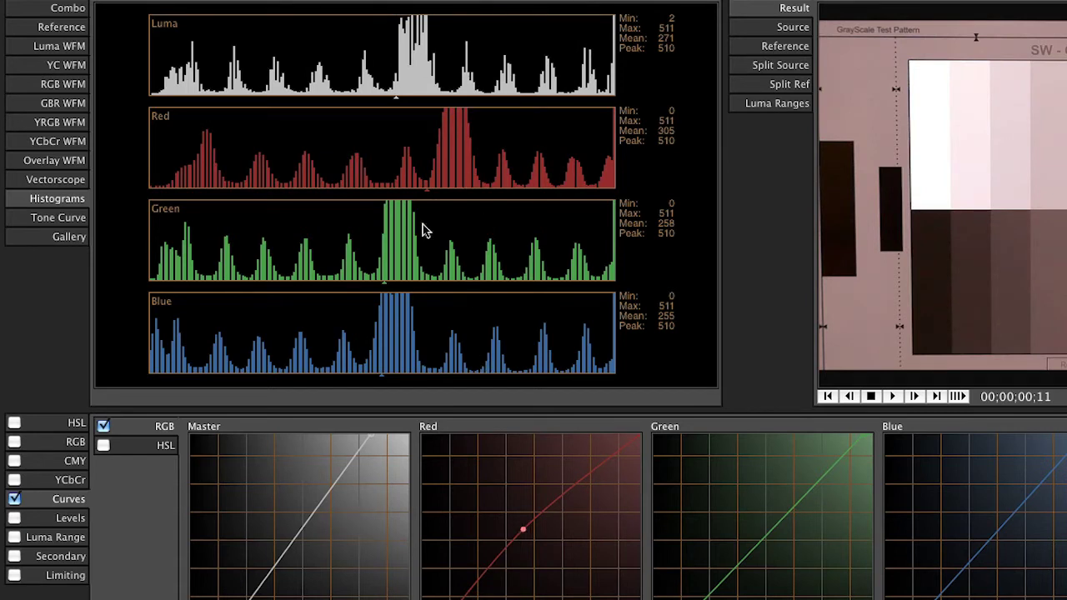
drag(522, 531, 528, 543)
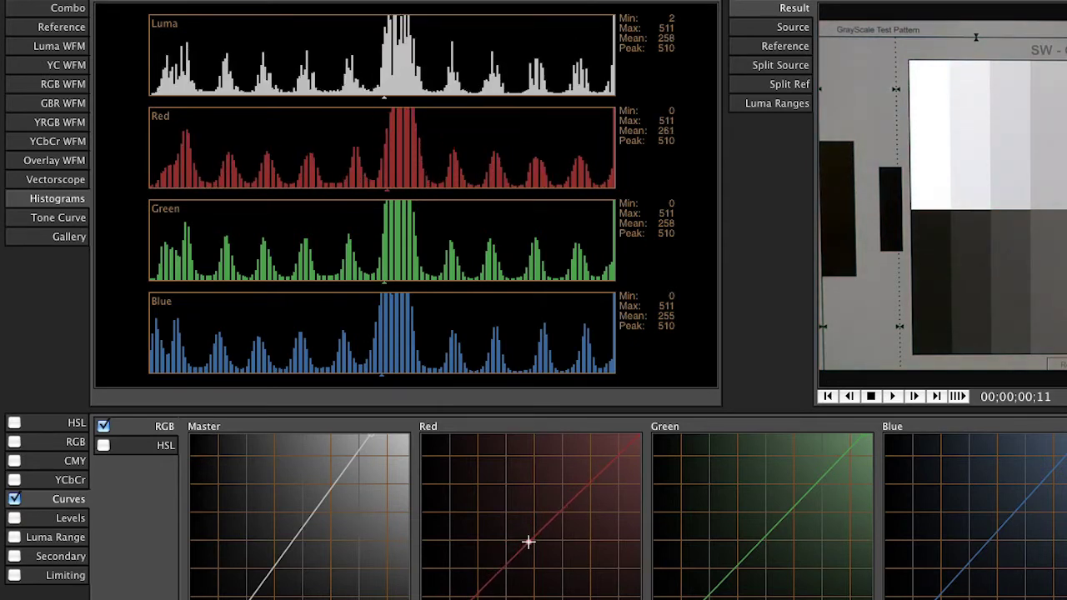
right_click(528, 542)
click(553, 549)
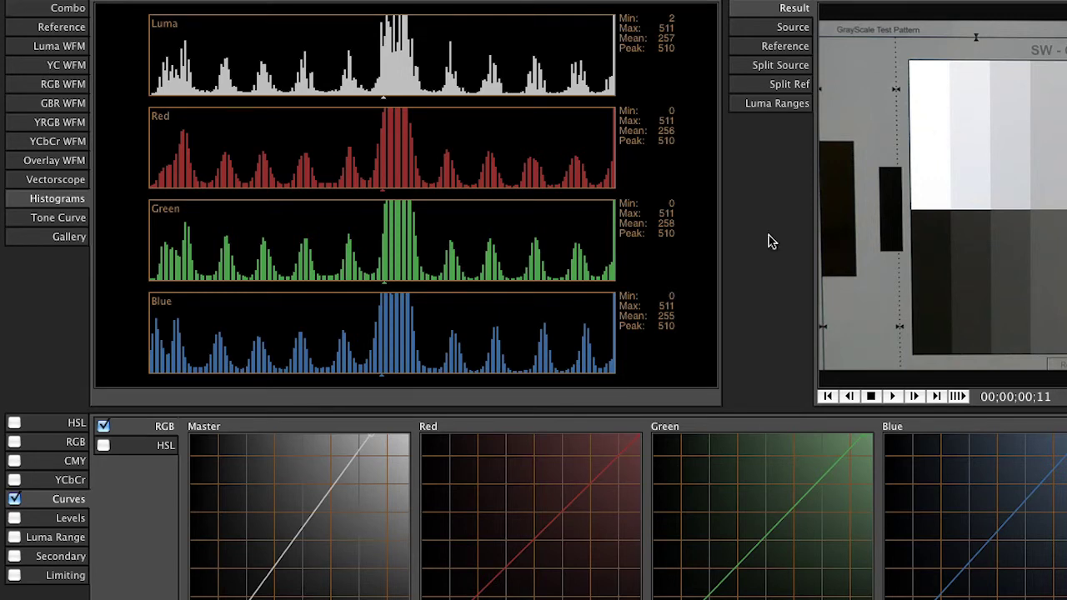
Examine the Tone Curve, Gallery and Reference views, and return to the Luma WFM.
click(69, 220)
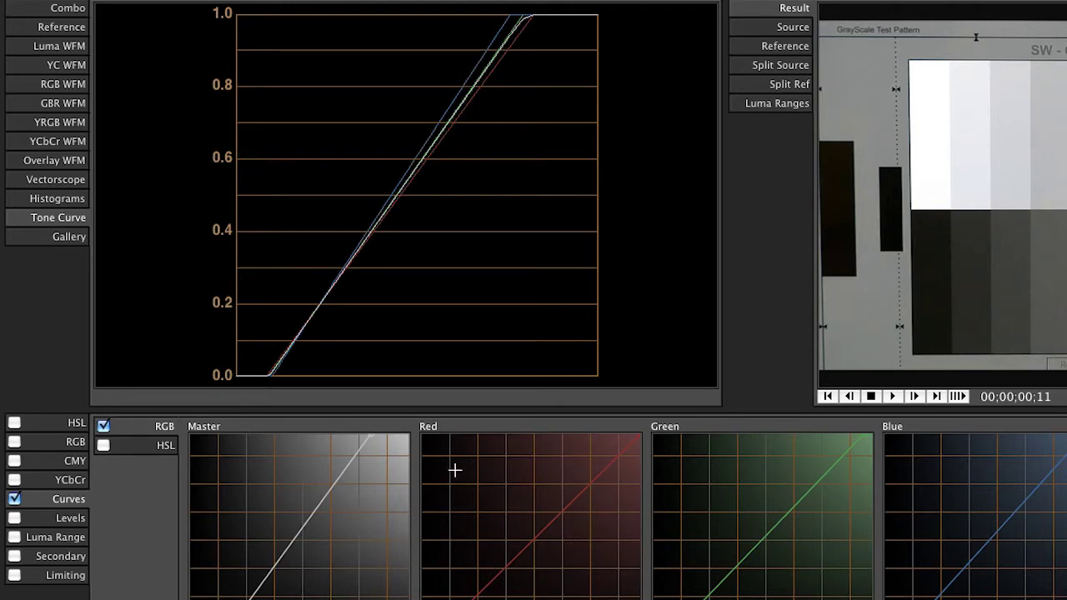
click(66, 240)
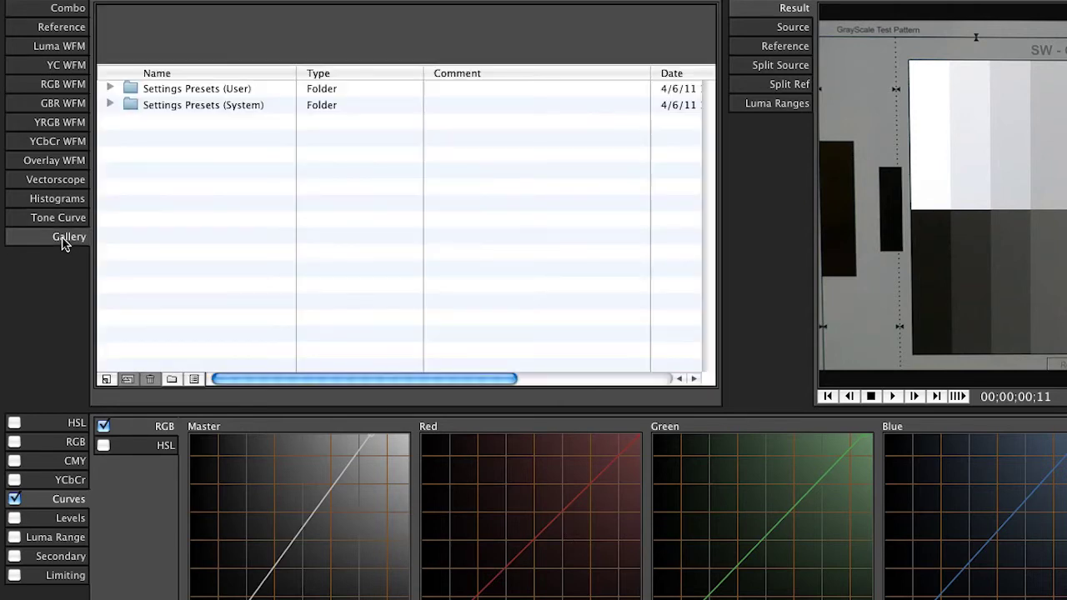
click(61, 27)
click(62, 50)
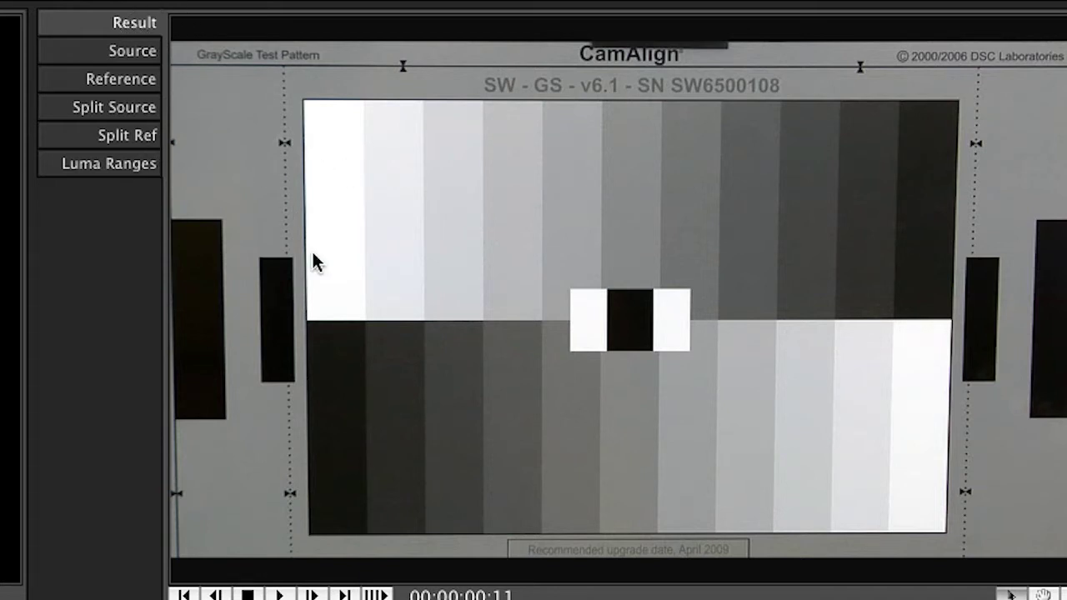
Compare the uncorrected Source image with the corrected Result several times, ending on the Result.
click(129, 50)
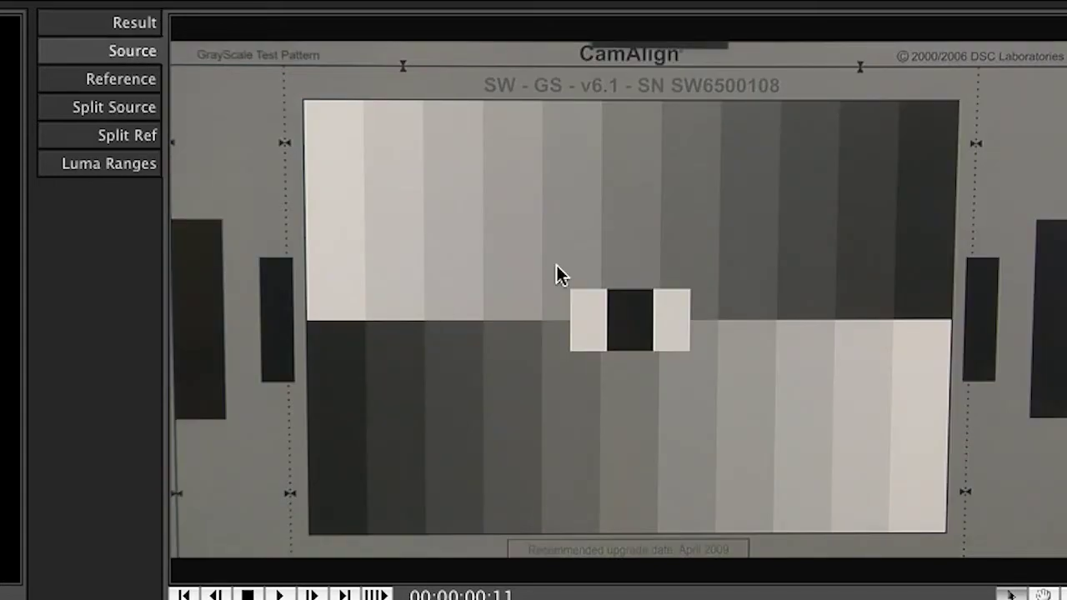
click(121, 25)
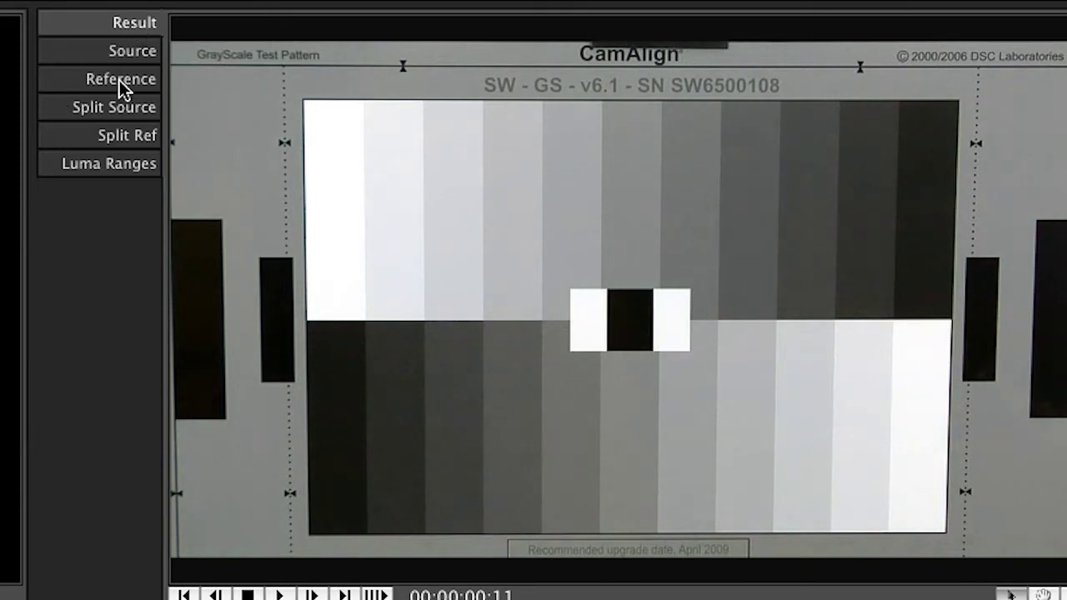
click(122, 51)
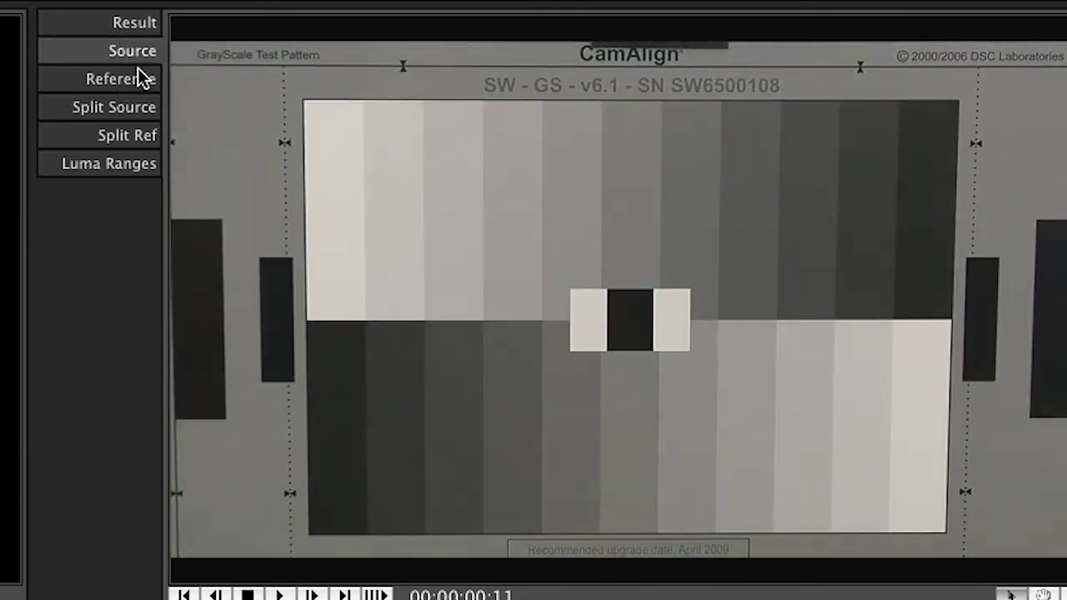
click(135, 30)
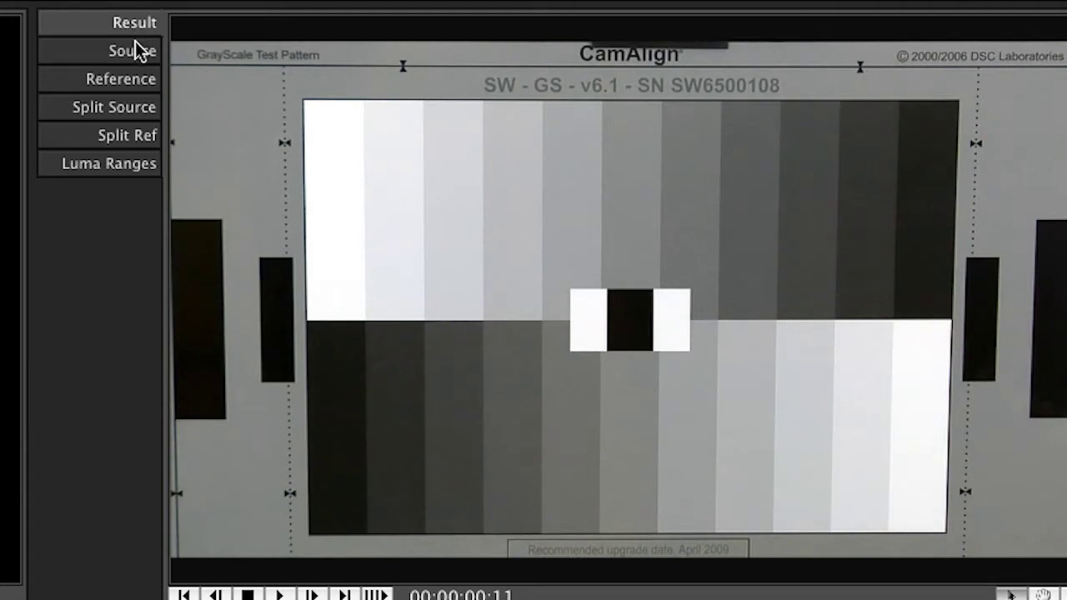
click(137, 50)
click(134, 28)
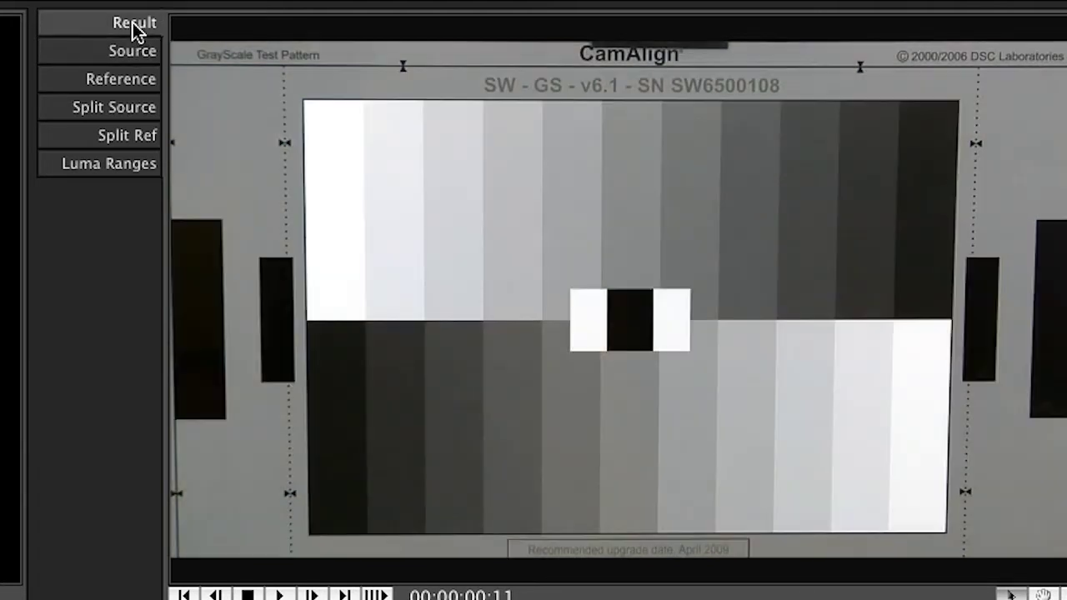
View the Reference image, and angle the Split Source dividing line diagonally across the chart to compare source and result.
click(129, 81)
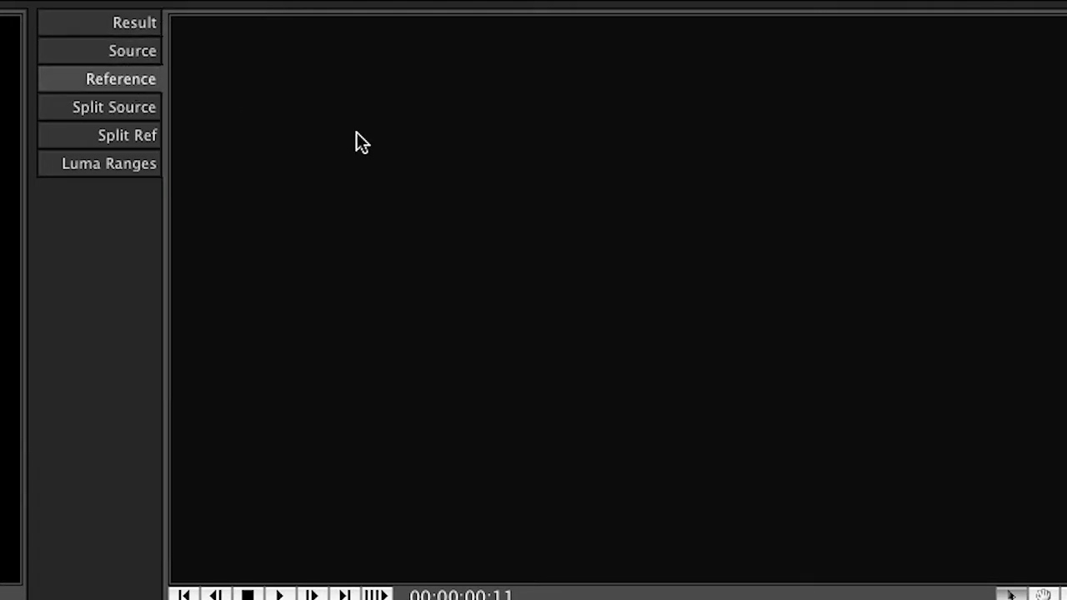
click(140, 109)
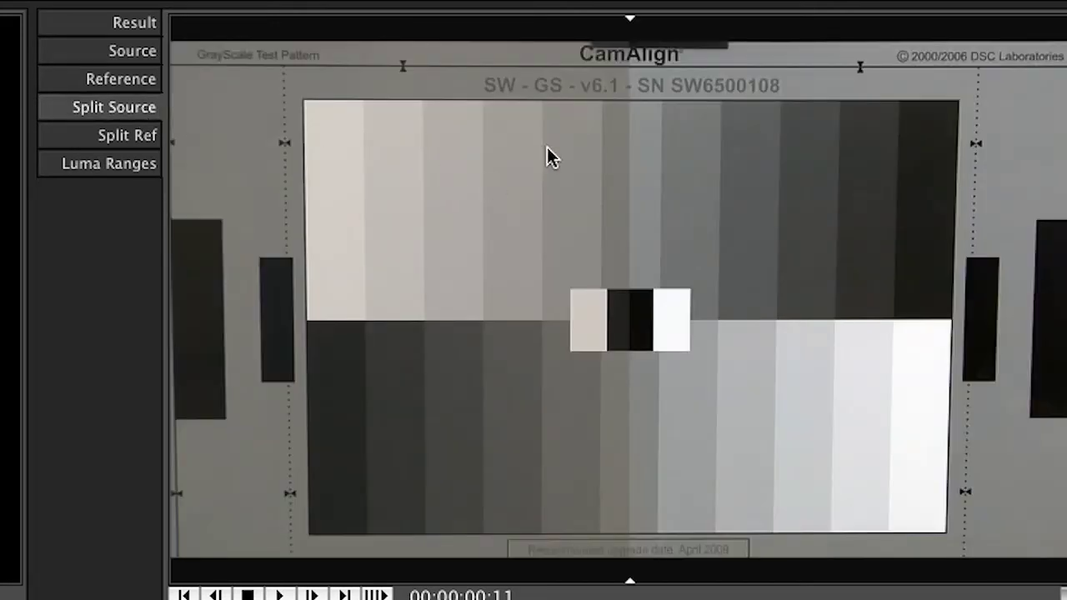
mouse_move(631, 20)
drag(631, 20, 429, 19)
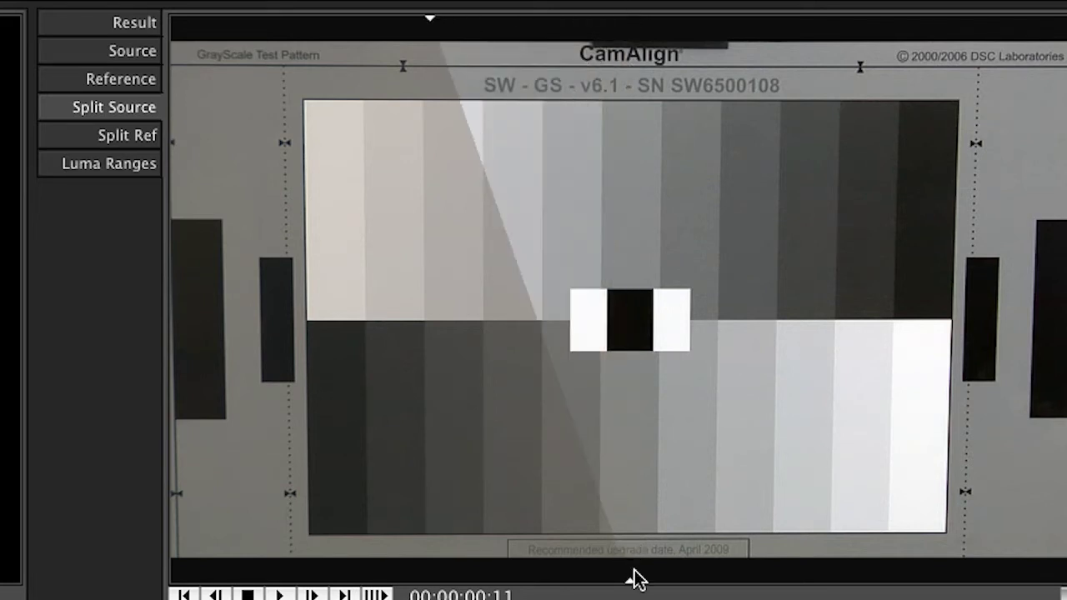
drag(631, 578, 828, 580)
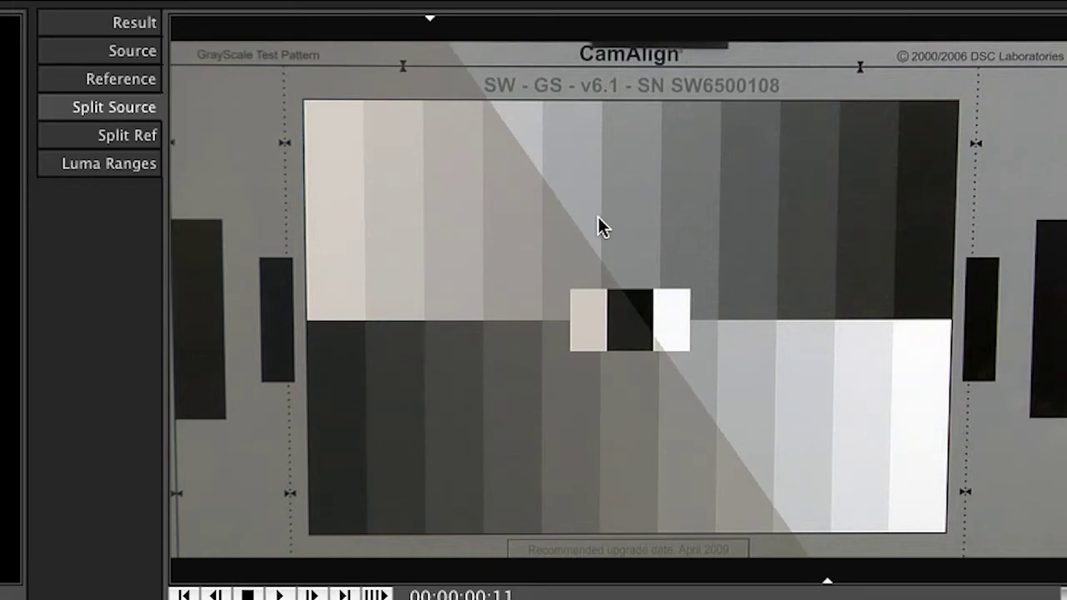
Examine the chart in the Split Ref and Luma Ranges views, and return to the Result.
click(124, 135)
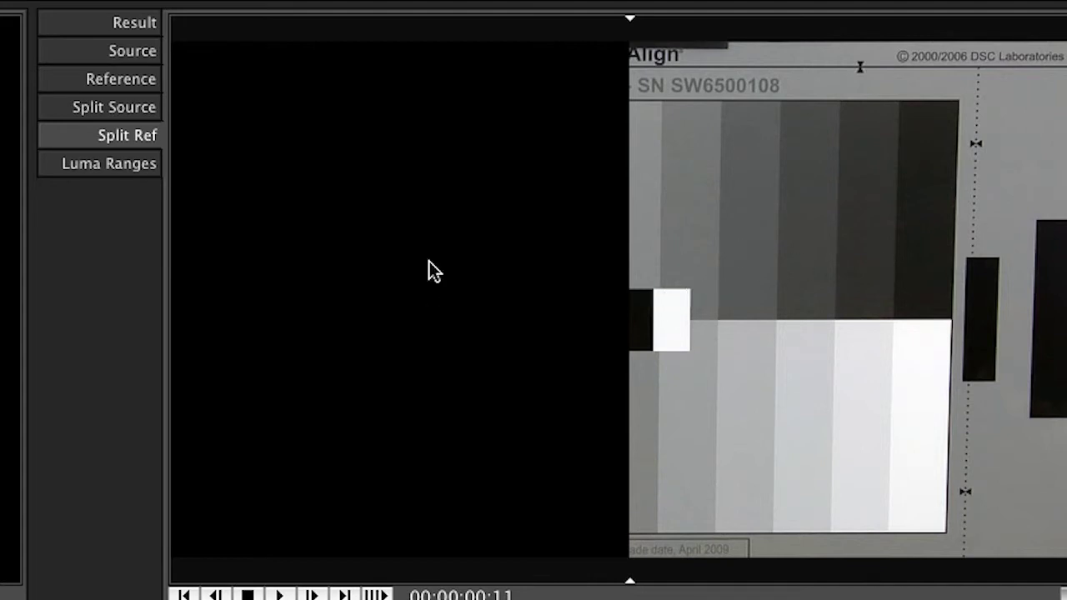
click(104, 172)
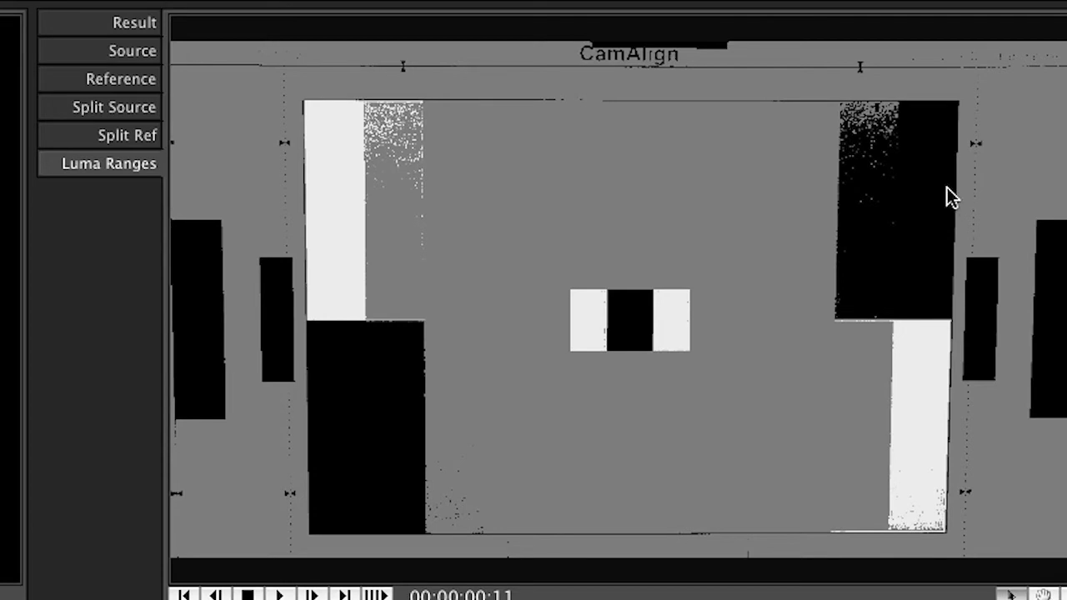
click(140, 27)
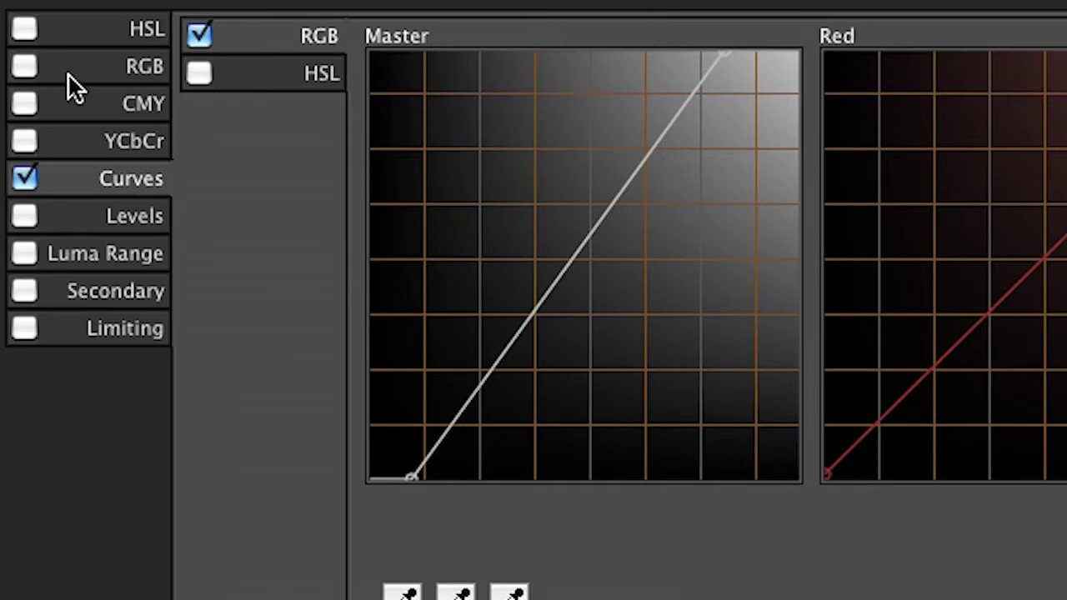
In the HSL Master controls, try Pedestal -0.01, RGB Gain 0.97 and Gamma 1.17, and reset the settings.
click(84, 34)
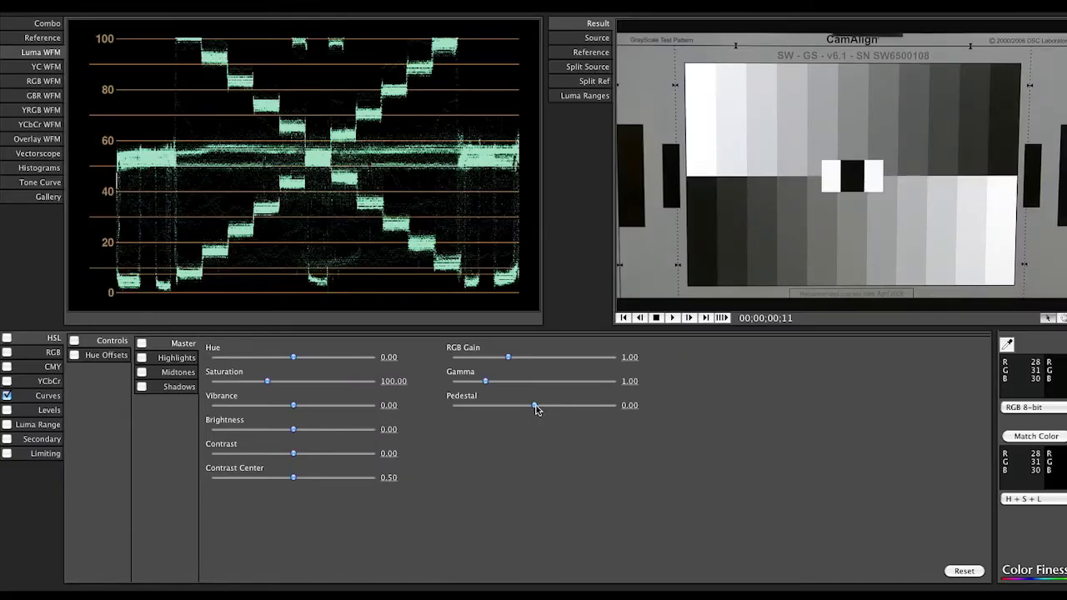
drag(933, 281, 929, 280)
drag(534, 405, 534, 407)
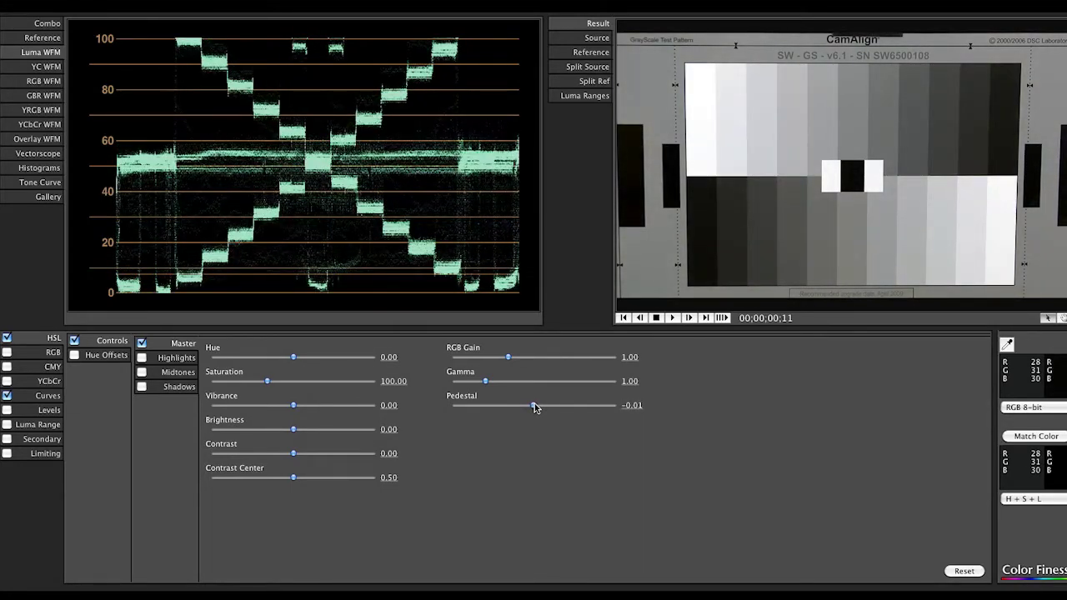
mouse_move(507, 357)
mouse_down()
mouse_move(525, 360)
mouse_move(486, 361)
mouse_move(519, 362)
mouse_move(507, 364)
mouse_up()
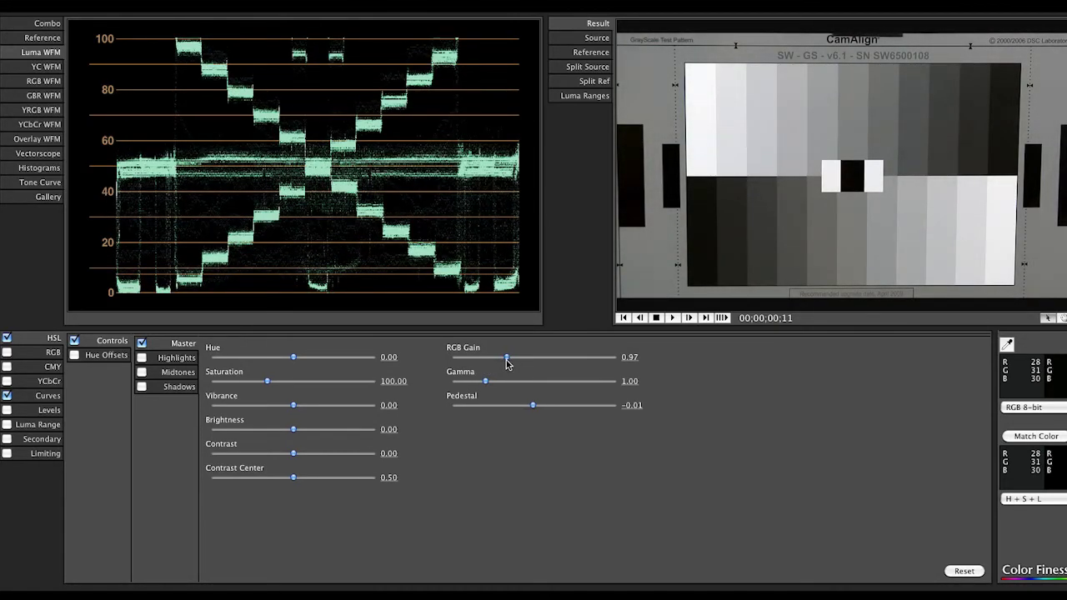
mouse_move(487, 383)
mouse_down()
mouse_move(502, 385)
mouse_move(492, 386)
mouse_up()
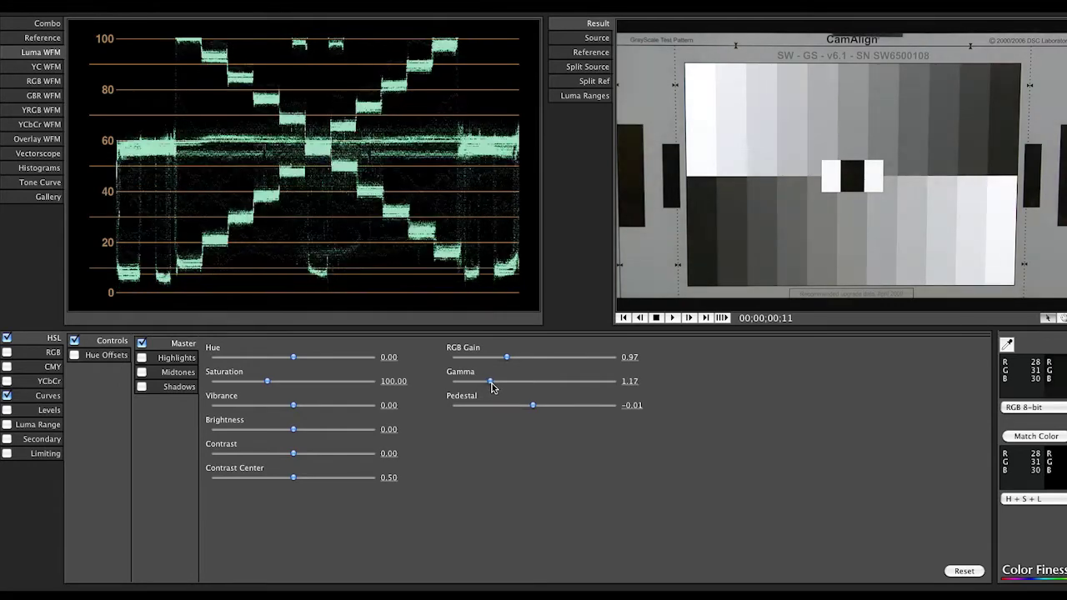
click(955, 573)
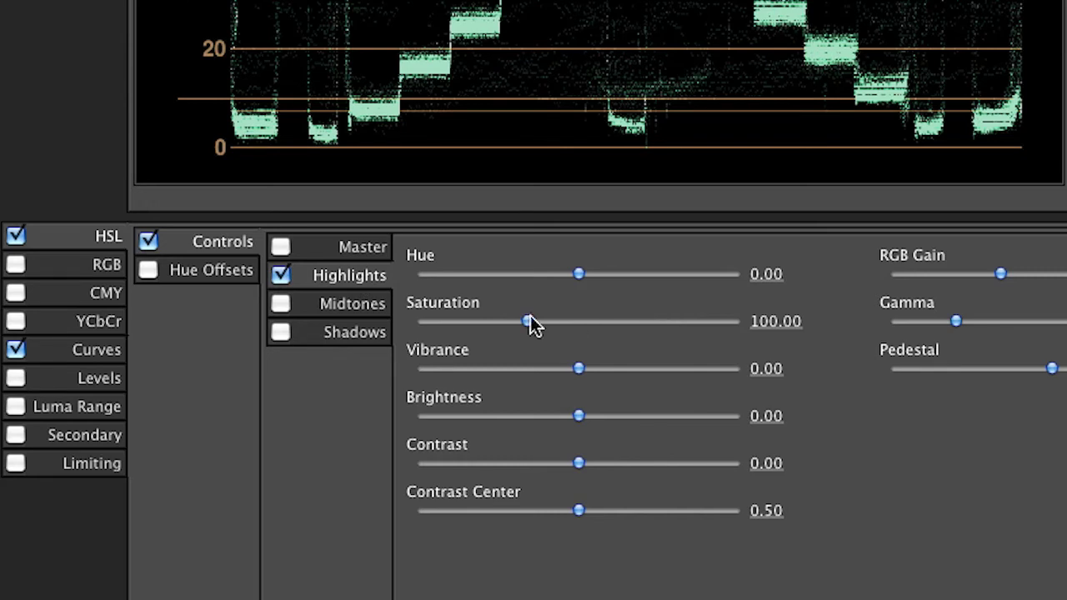
Set the HSL Highlights saturation to 121.33 and disable the Highlights adjustments.
drag(529, 321, 553, 326)
click(278, 277)
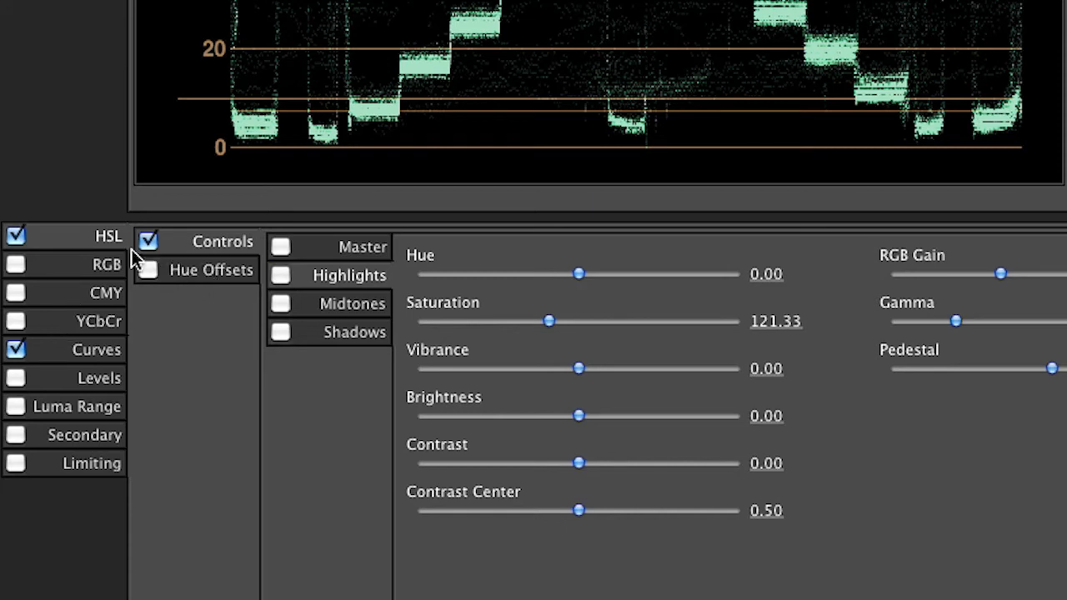
Enable HSL Hue Offsets, disable the HSL Controls, and display the hue offset color wheels.
click(224, 273)
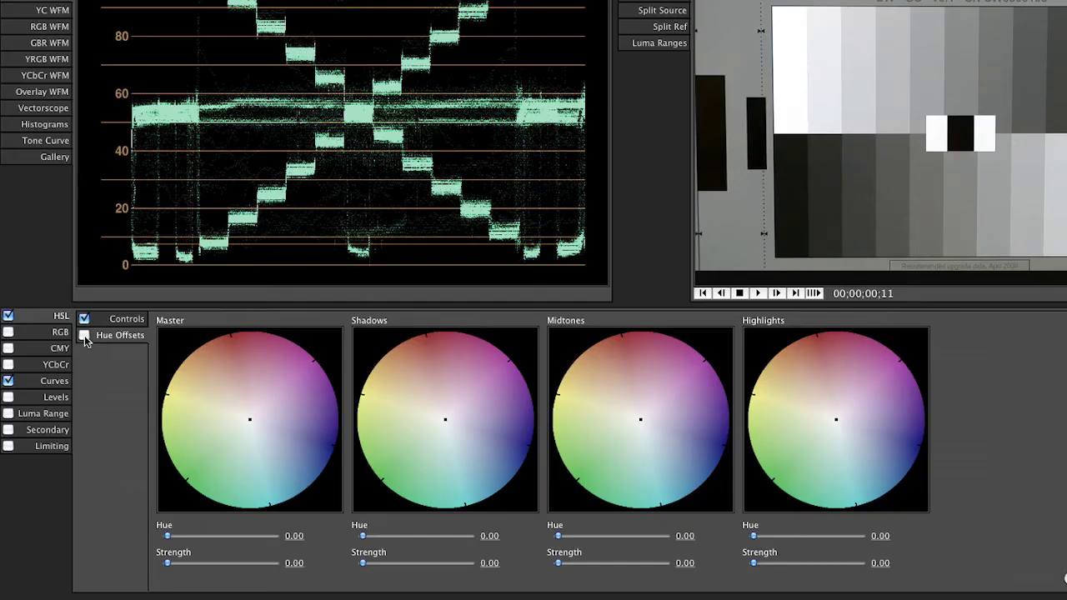
click(148, 269)
click(83, 317)
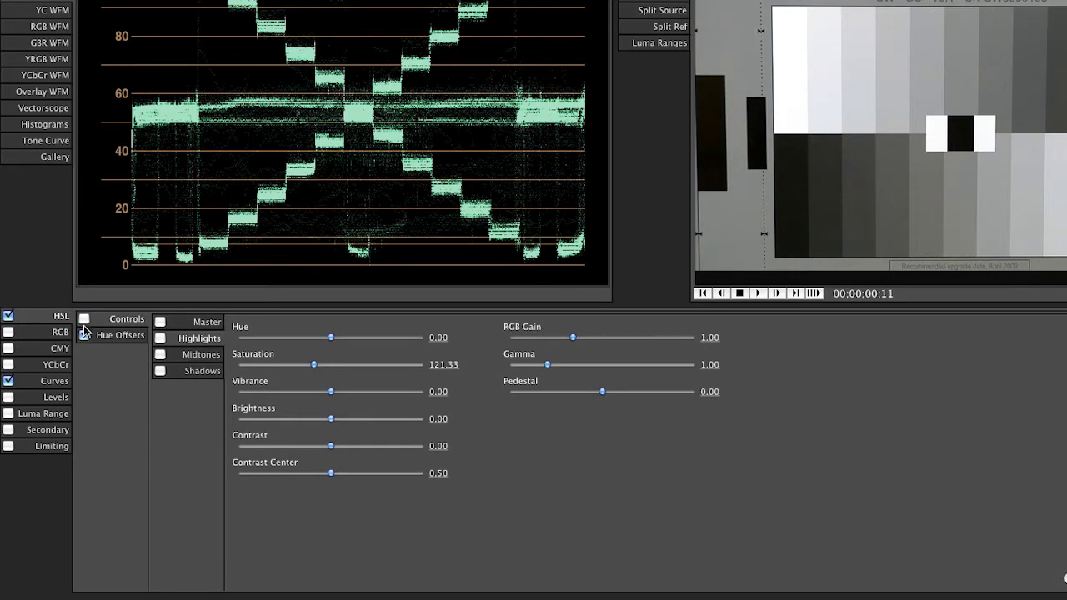
click(107, 336)
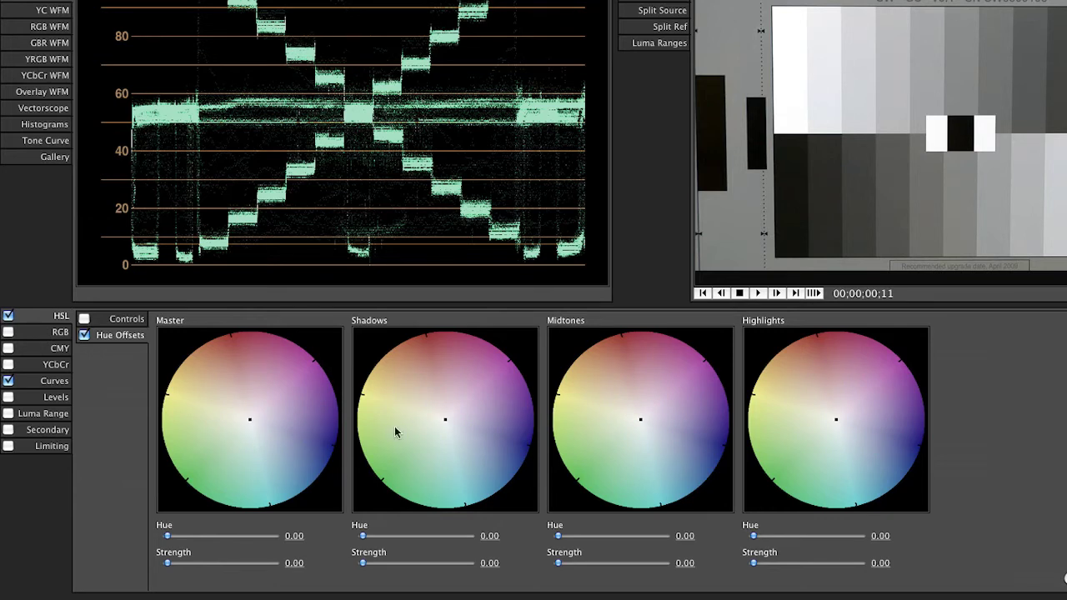
Push the Shadows hue offset to red at strength 0.84, recenter it, and offset the Midtones to hue 1.33, strength 0.82.
drag(446, 425, 426, 347)
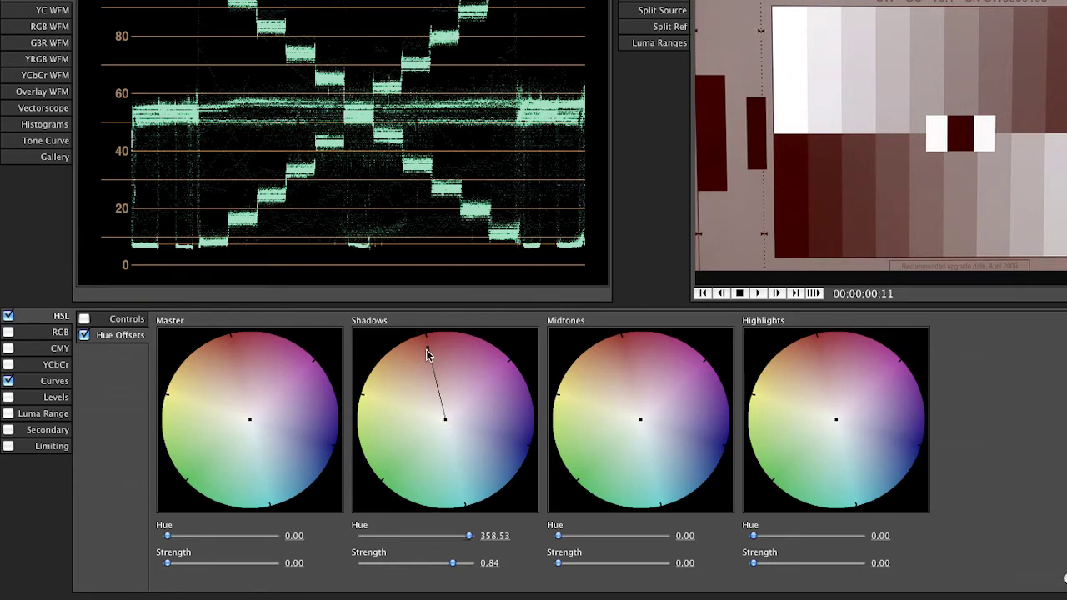
drag(426, 347, 451, 423)
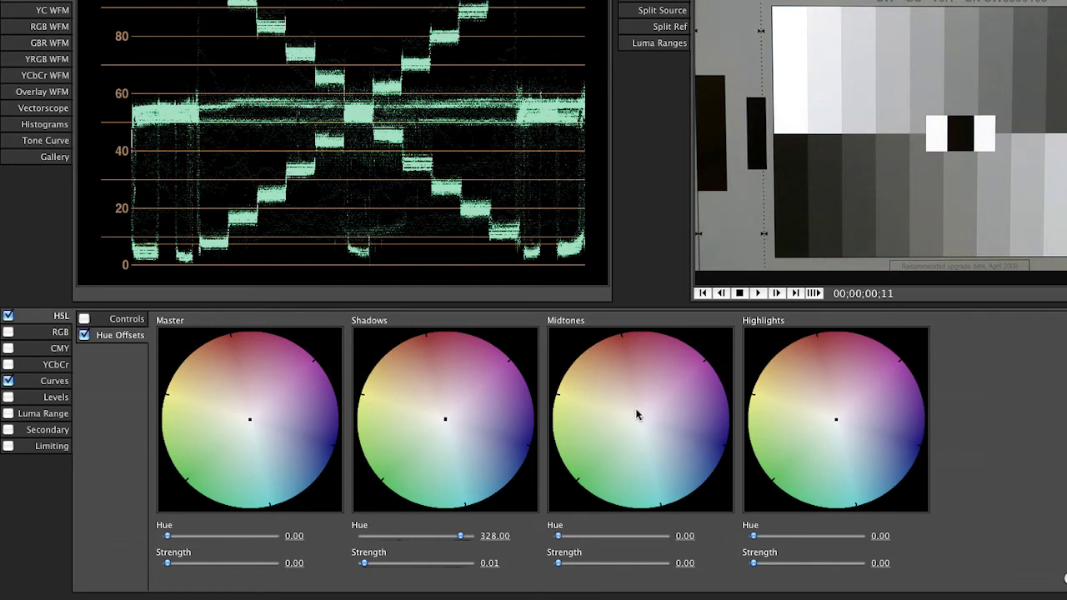
drag(643, 424, 626, 346)
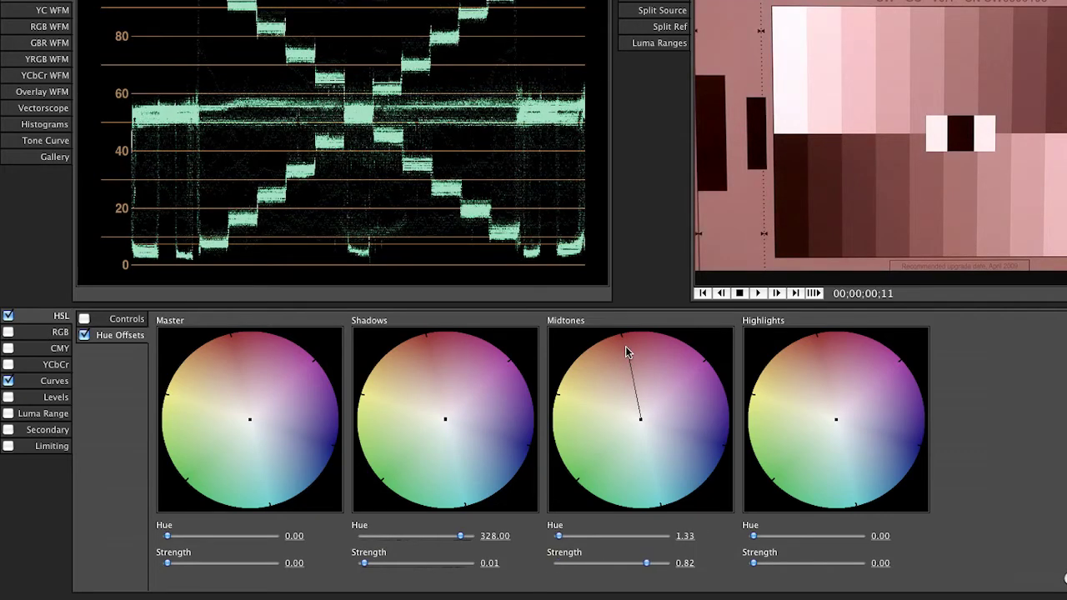
Recenter the Midtones hue offset and reset all HSL hue offsets to zero.
drag(625, 346, 640, 420)
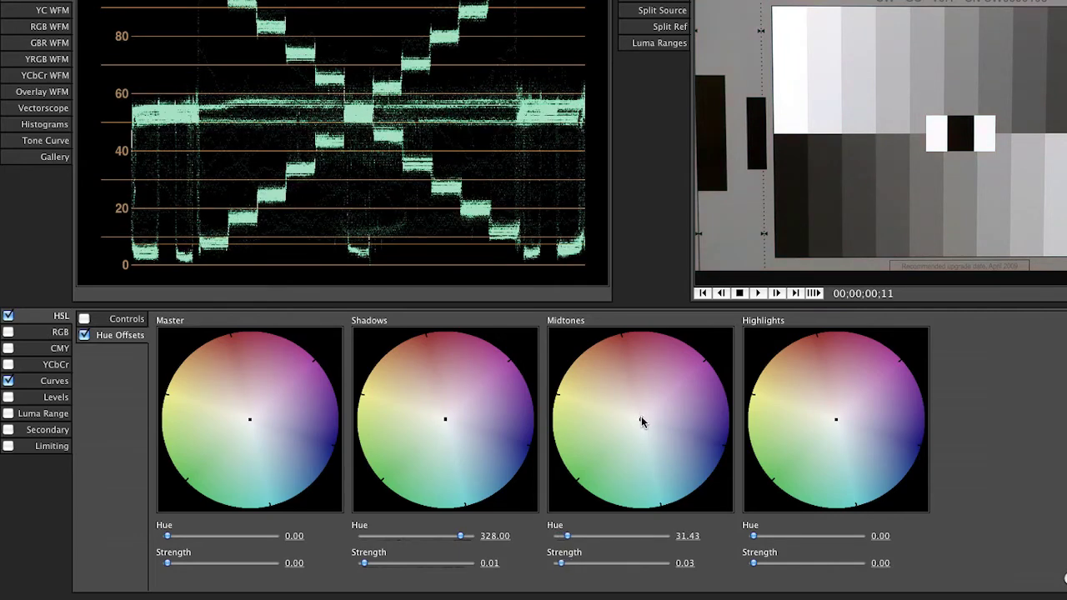
mouse_move(838, 424)
mouse_down()
mouse_move(818, 360)
mouse_move(826, 333)
mouse_move(776, 343)
mouse_move(820, 334)
mouse_move(822, 441)
mouse_move(837, 425)
mouse_up()
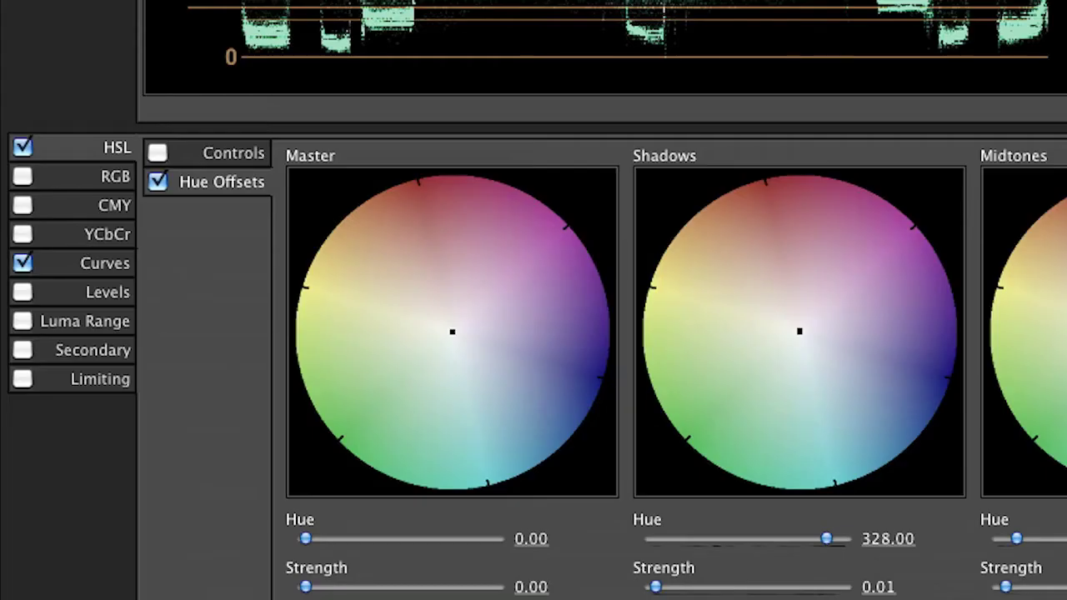
key(super+z)
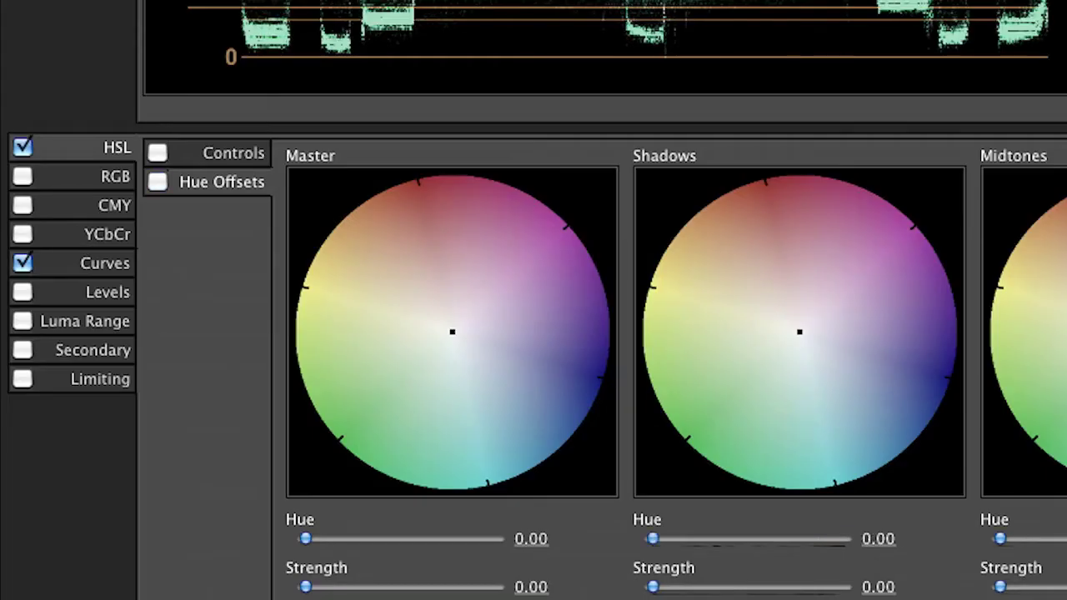
Enable the RGB Master correction and set Red Gain to 0.97 and Red Pedestal to -0.01.
click(74, 177)
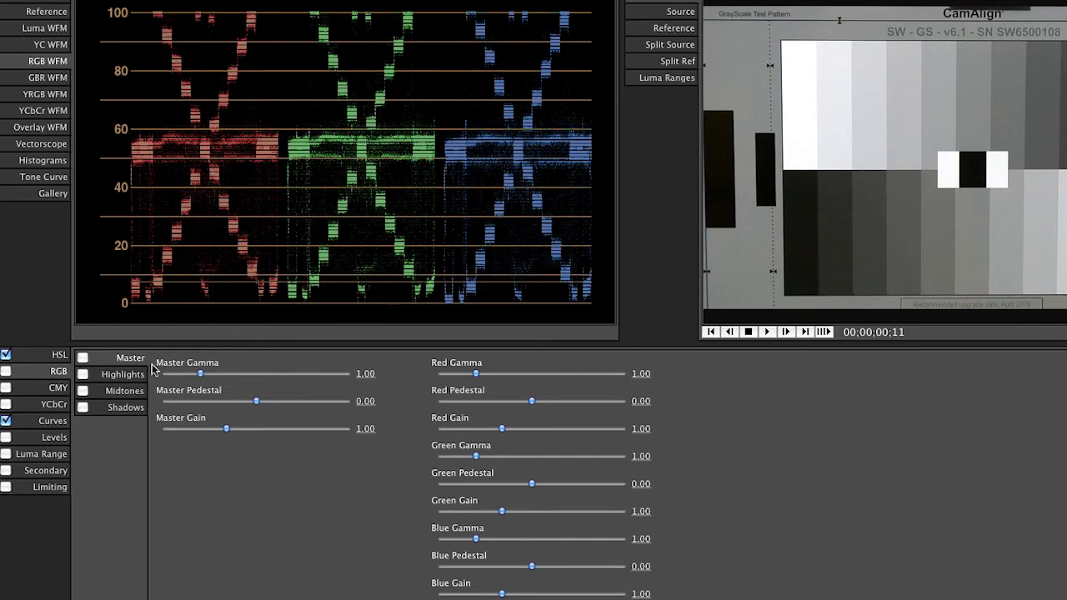
click(6, 373)
drag(502, 431, 501, 432)
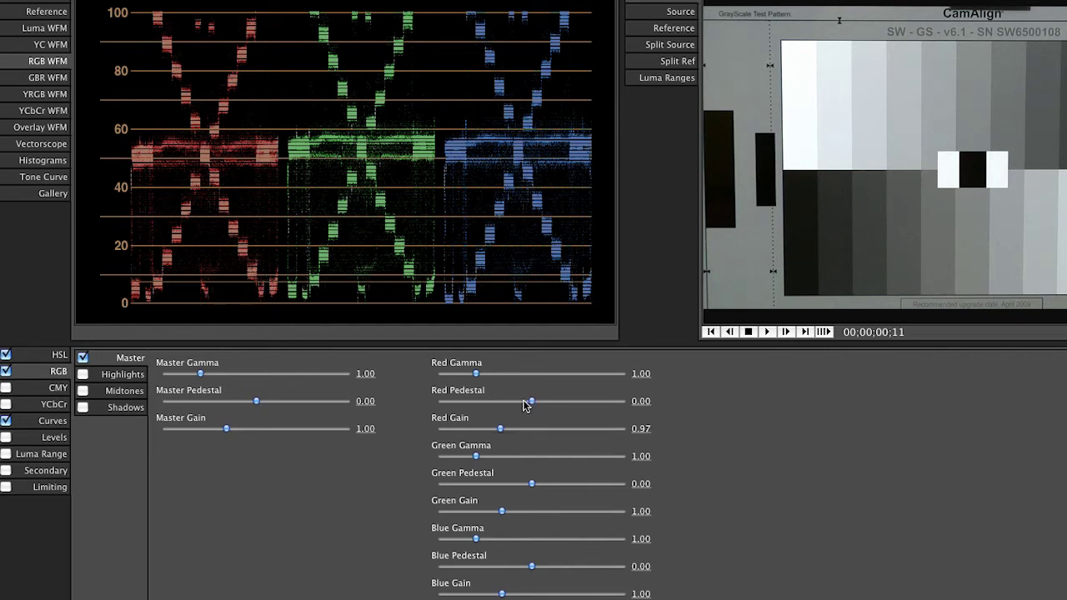
mouse_move(534, 405)
mouse_down()
mouse_move(525, 403)
mouse_move(550, 403)
mouse_move(517, 403)
mouse_move(530, 404)
mouse_up()
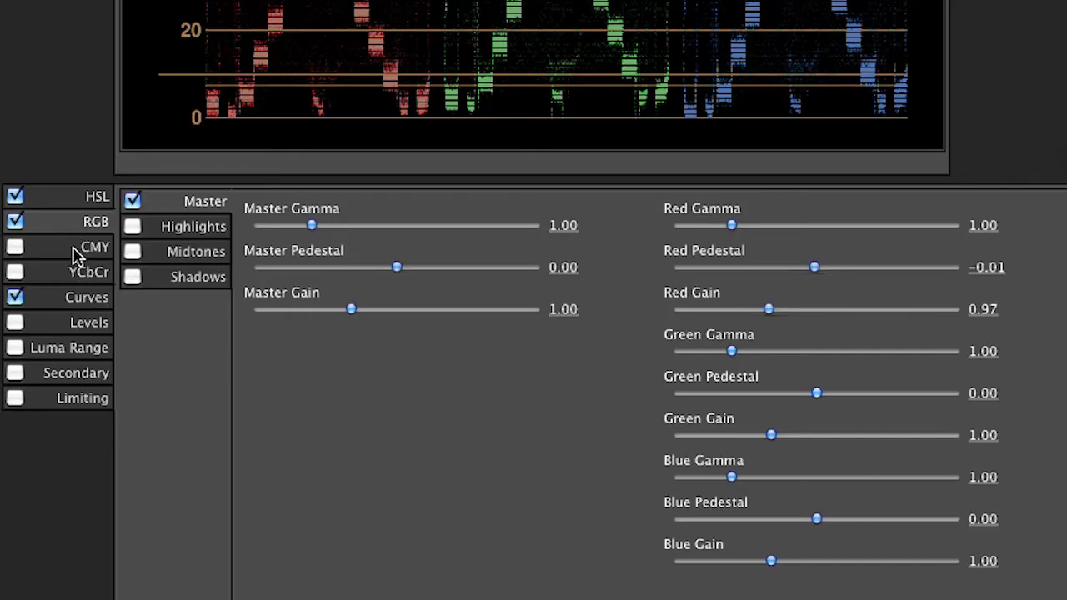
Look through the CMY and YCbCr correction controls.
click(75, 253)
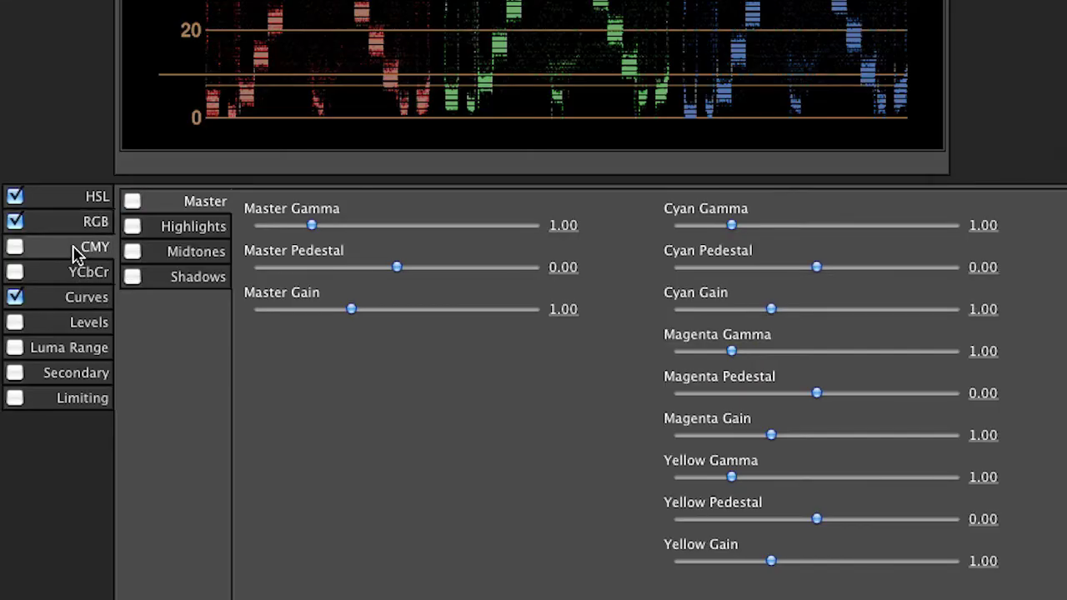
click(72, 277)
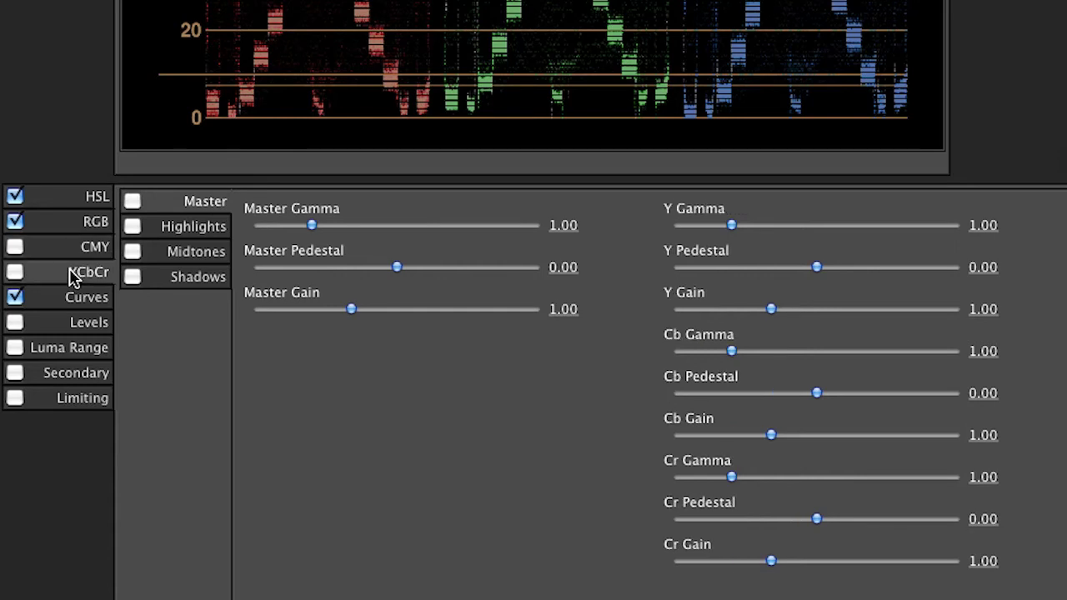
In the RGB Curves, adjust the end points of the red and green curves and pull a midpoint on the blue curve slightly down.
click(73, 300)
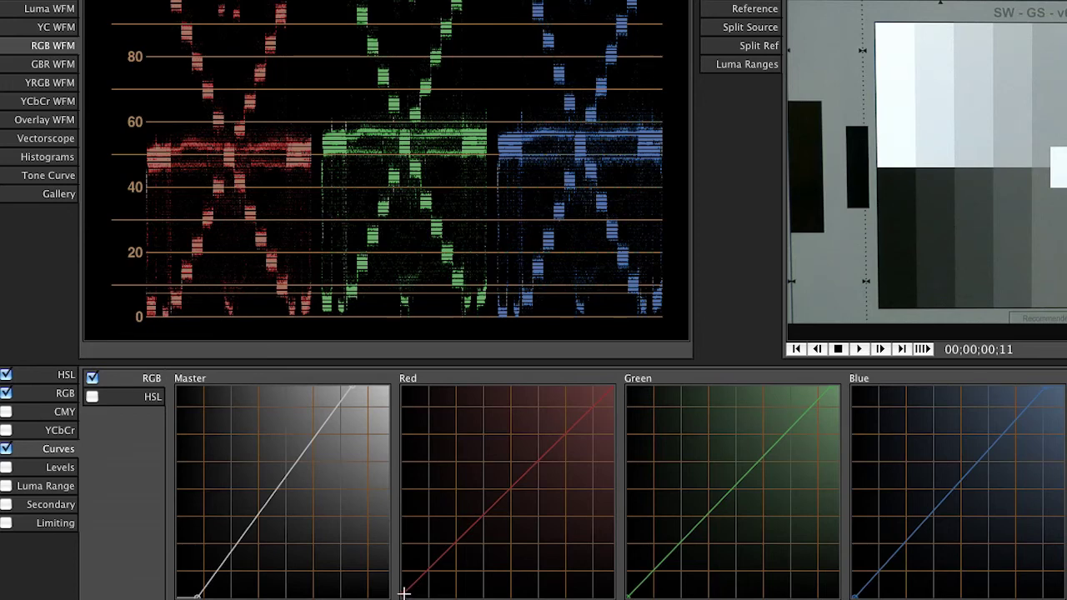
mouse_move(402, 593)
mouse_down()
mouse_move(469, 593)
mouse_move(435, 596)
mouse_move(395, 556)
mouse_move(403, 597)
mouse_up()
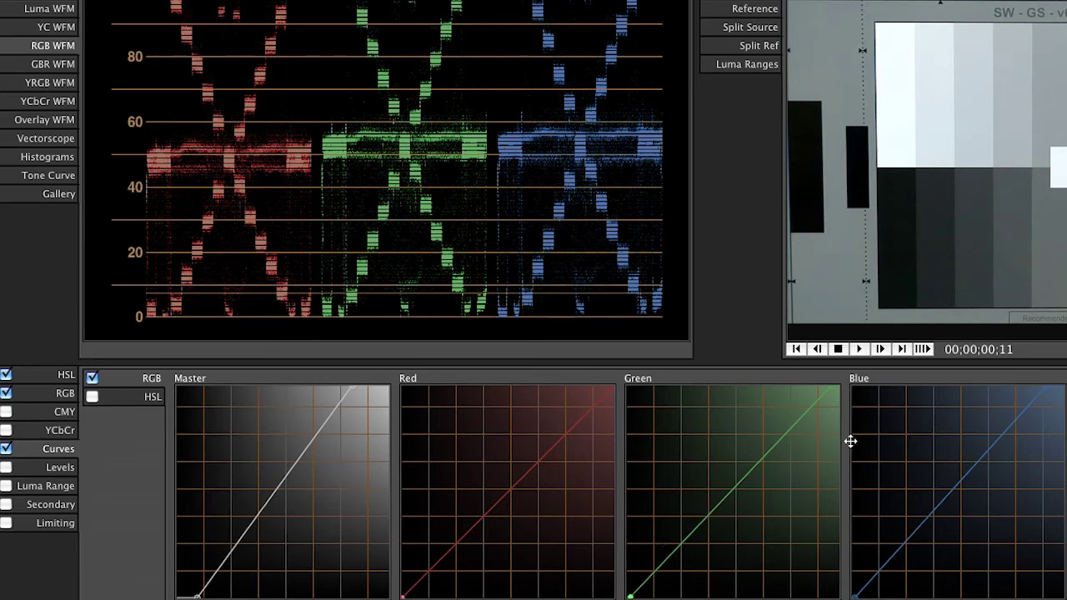
drag(832, 387, 837, 388)
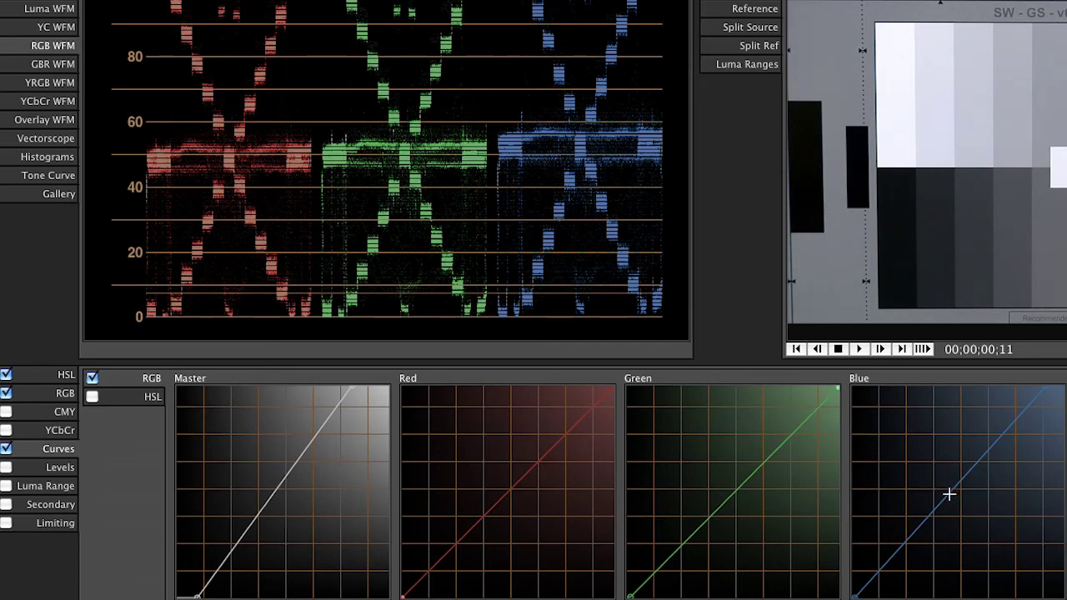
drag(948, 492, 931, 475)
mouse_move(935, 481)
mouse_down()
mouse_move(970, 503)
mouse_move(941, 486)
mouse_move(952, 491)
mouse_up()
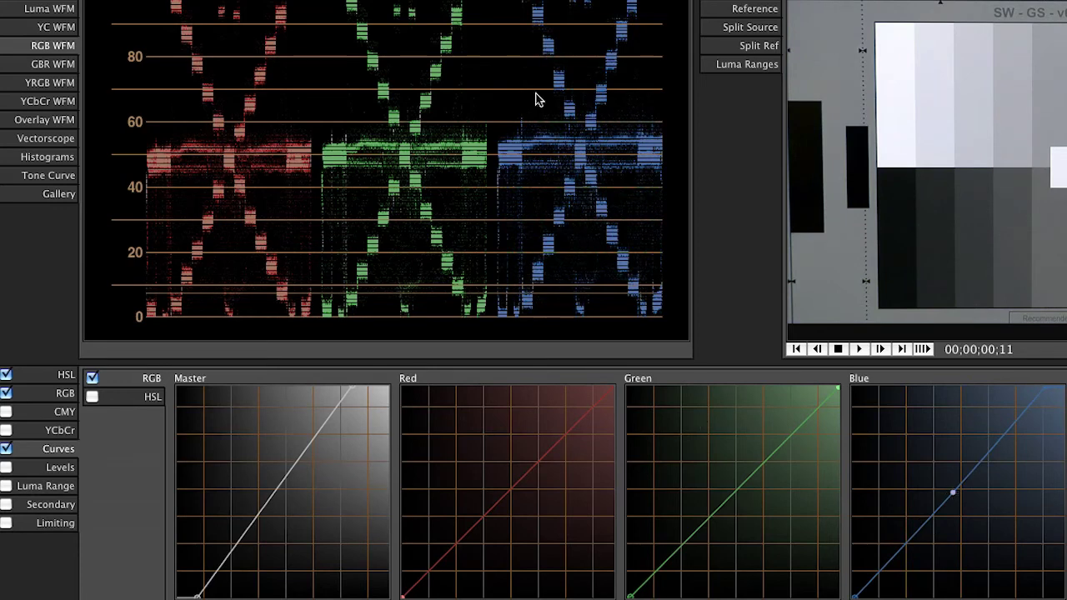
mouse_move(953, 492)
mouse_down()
mouse_move(948, 477)
mouse_move(972, 493)
mouse_move(957, 483)
mouse_up()
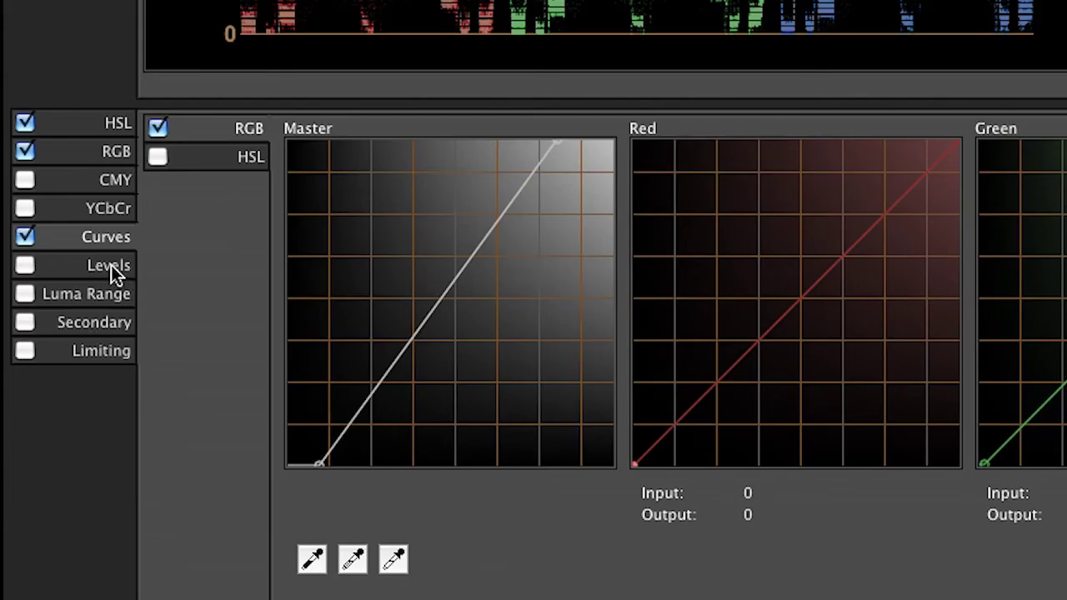
In the Master Levels, try moving the input white, black and midtone points inward, and reset the levels.
click(111, 265)
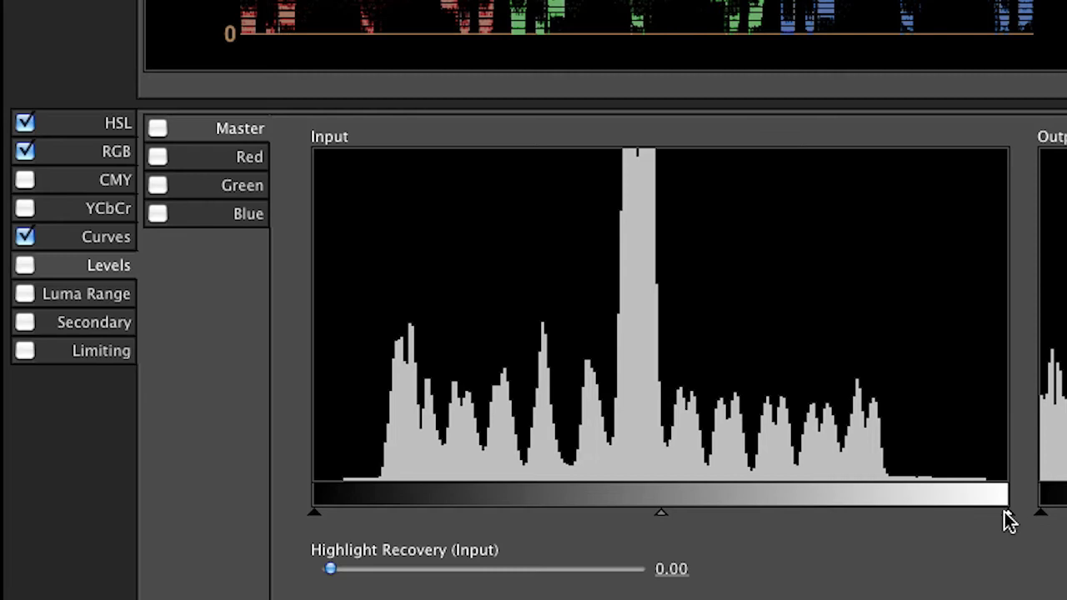
drag(1004, 511, 984, 510)
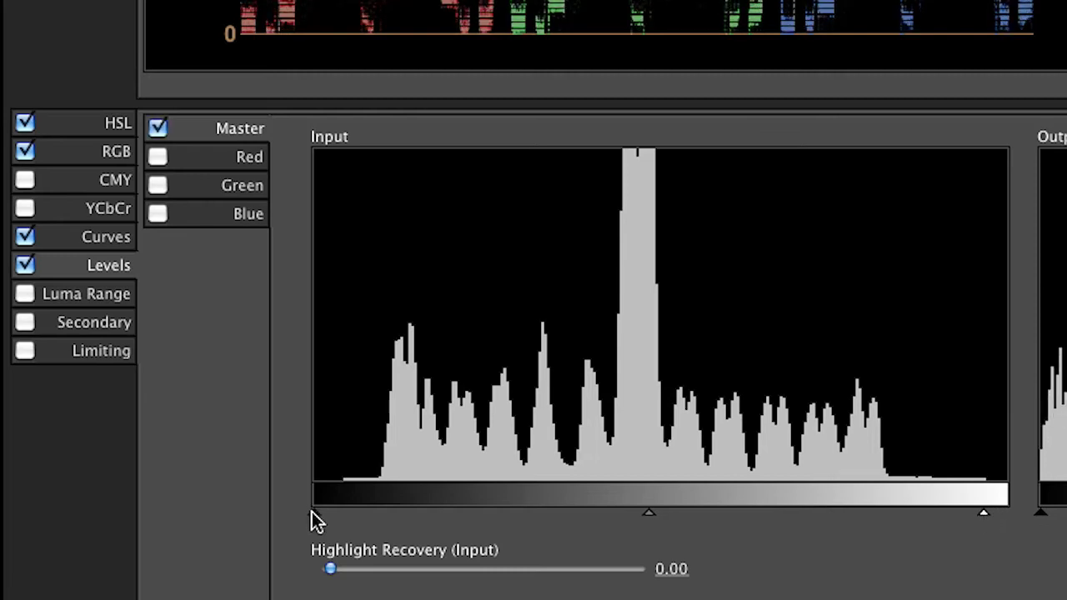
drag(324, 513, 372, 512)
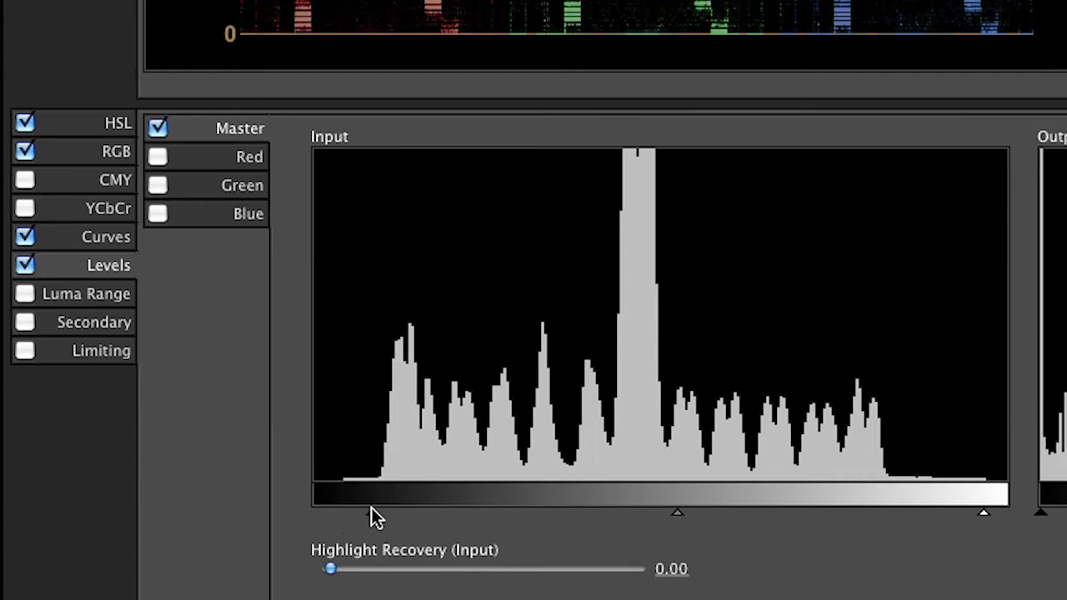
drag(986, 511, 902, 513)
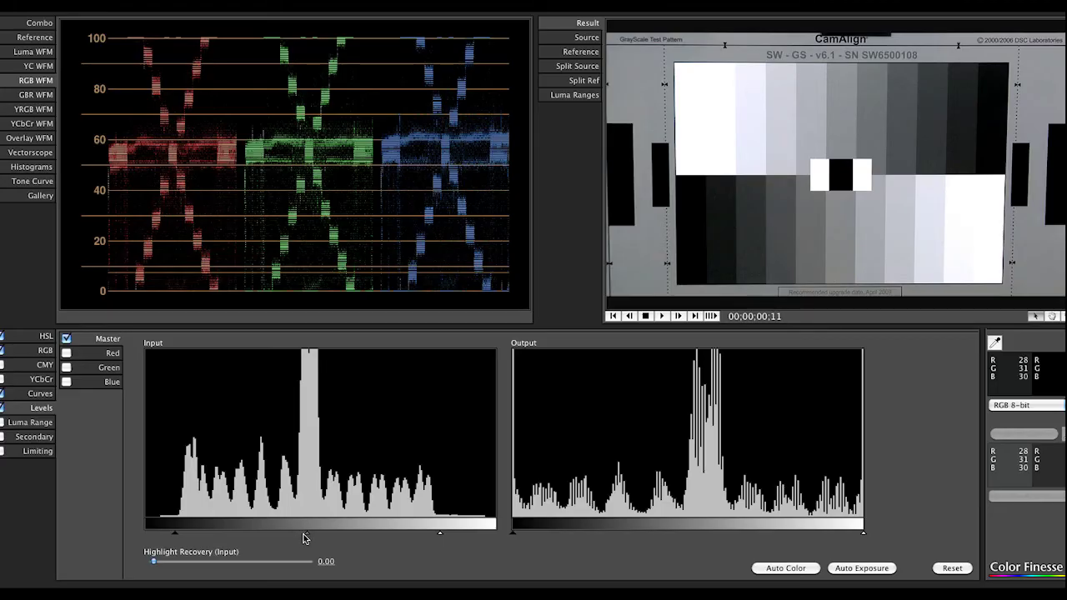
drag(304, 534, 333, 537)
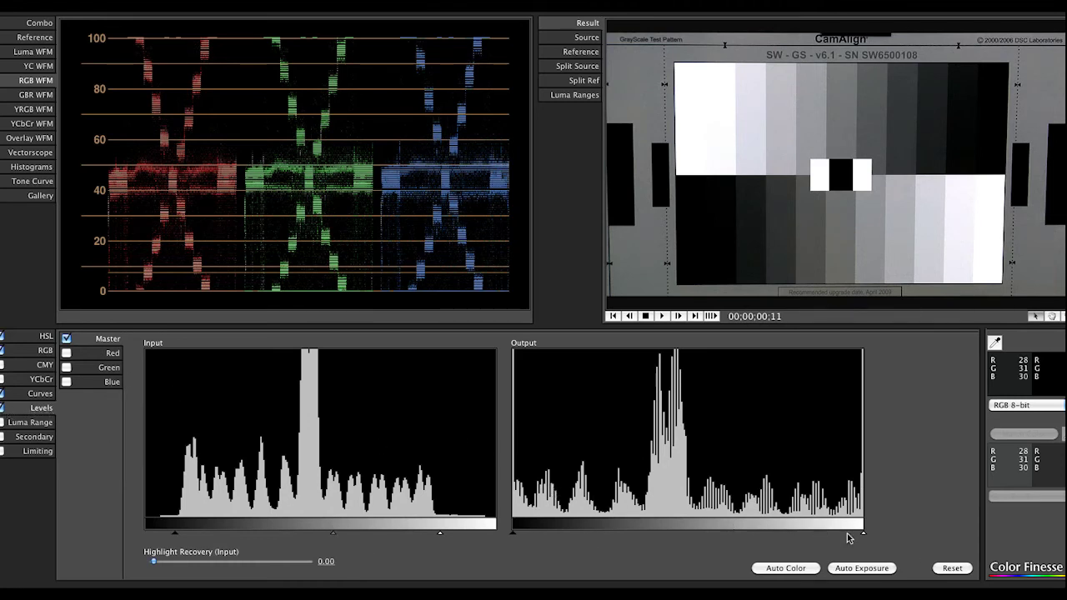
click(952, 567)
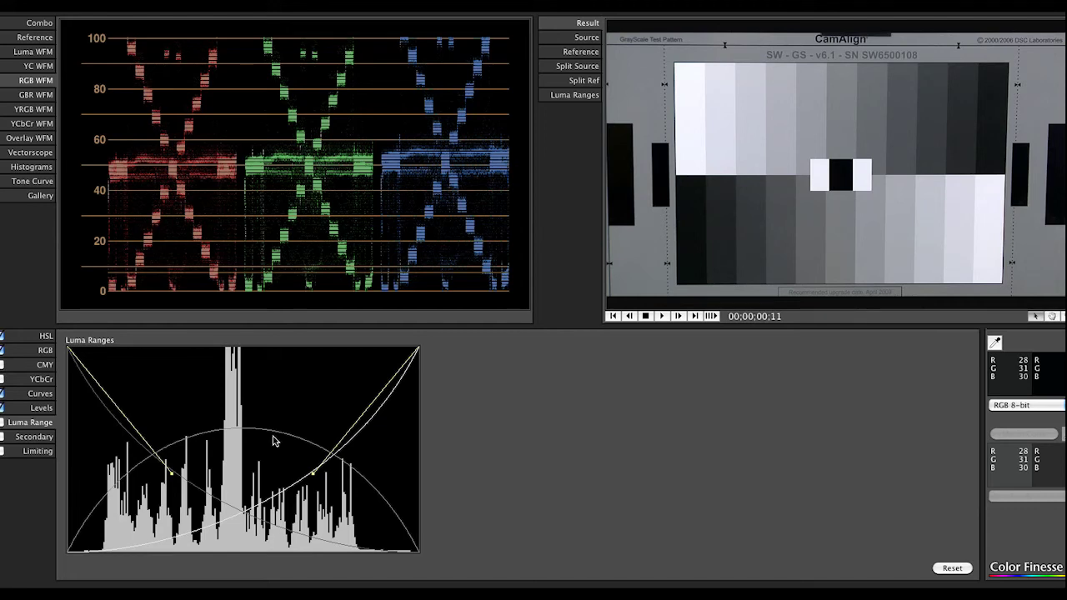
Display the Luma Ranges view and widen the highlight and shadow ranges by moving both curve handles toward the middle.
click(583, 96)
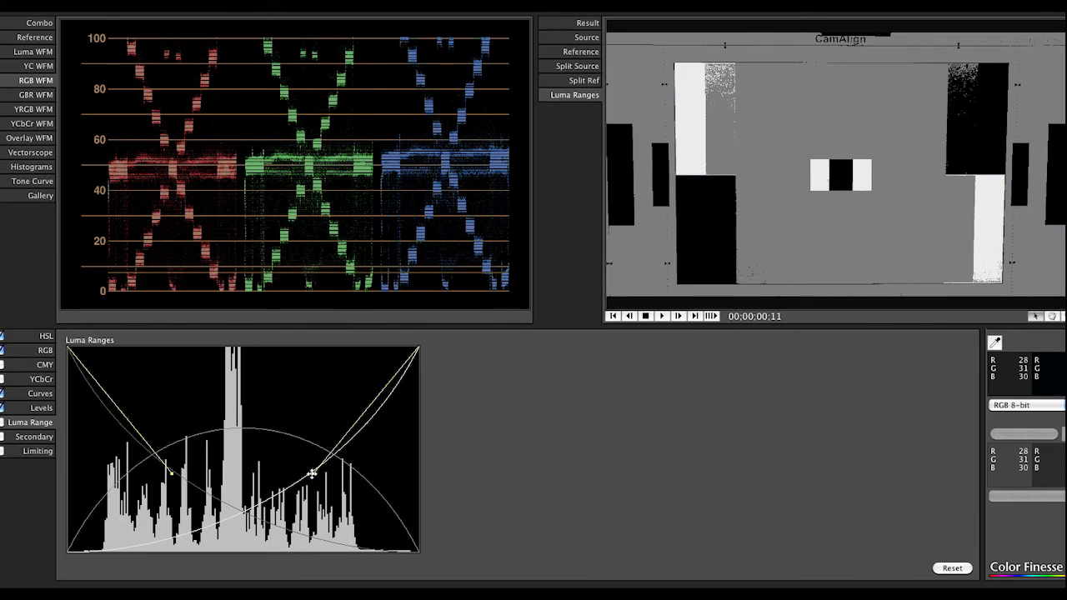
drag(312, 473, 272, 448)
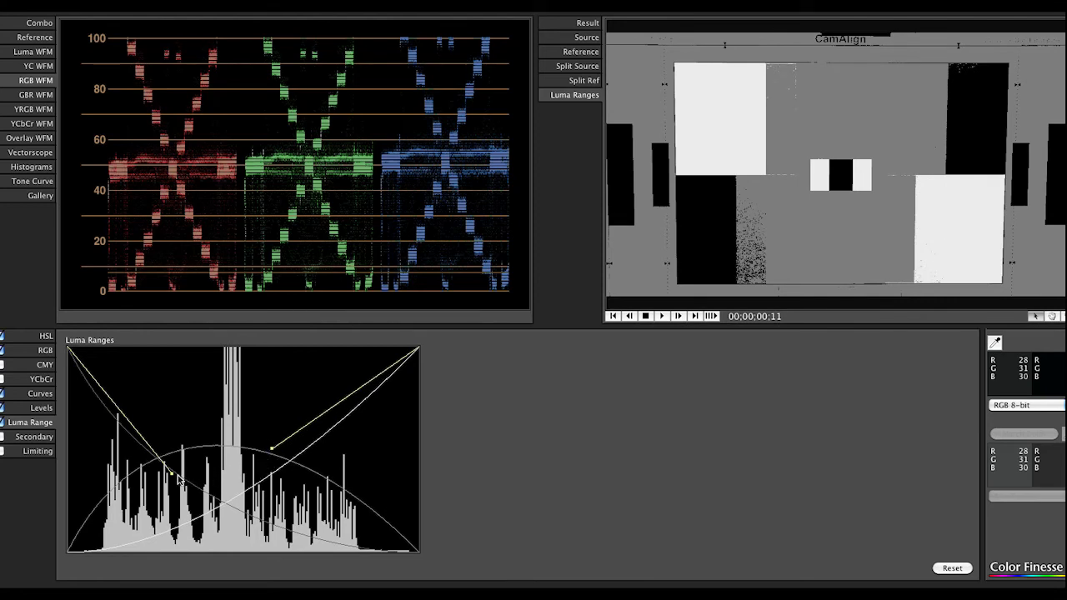
drag(171, 474, 194, 460)
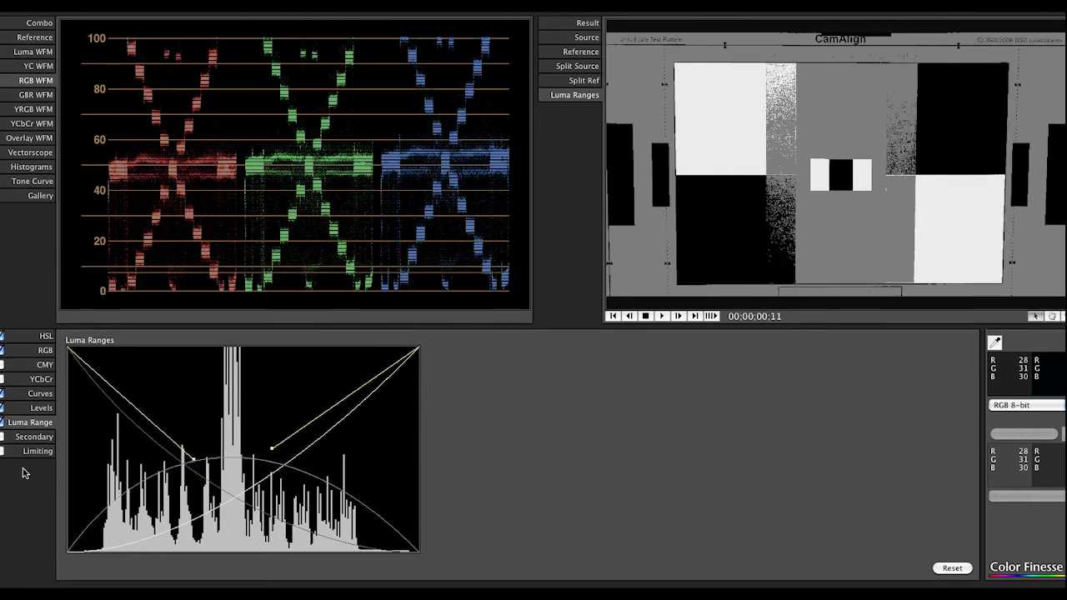
Open the Secondary controls, return to the Result view and sample the chart's brightest white chip as Sample 1 of correction A.
click(27, 440)
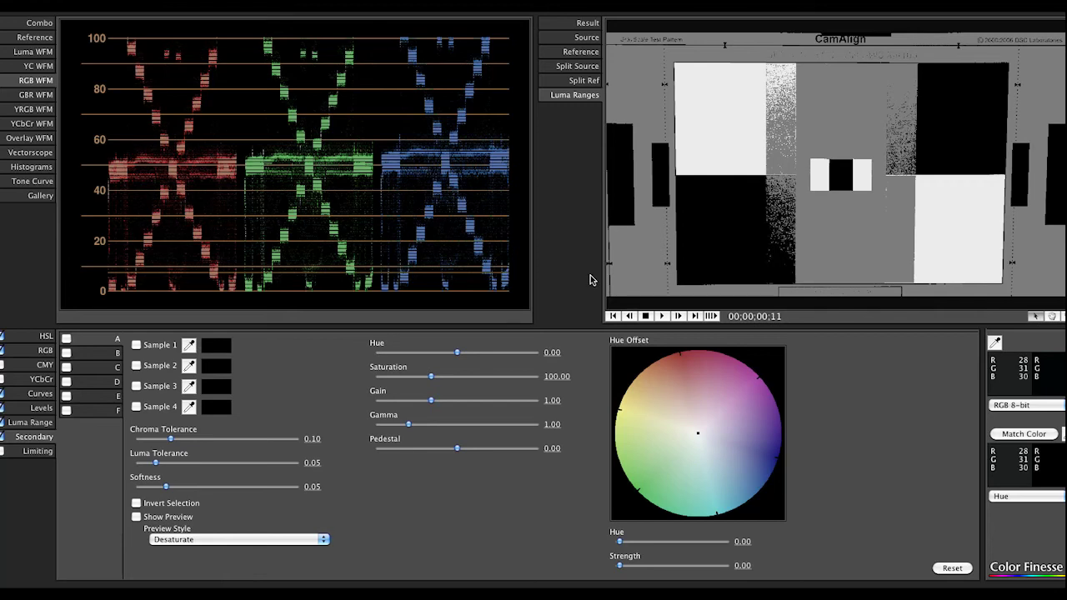
click(574, 27)
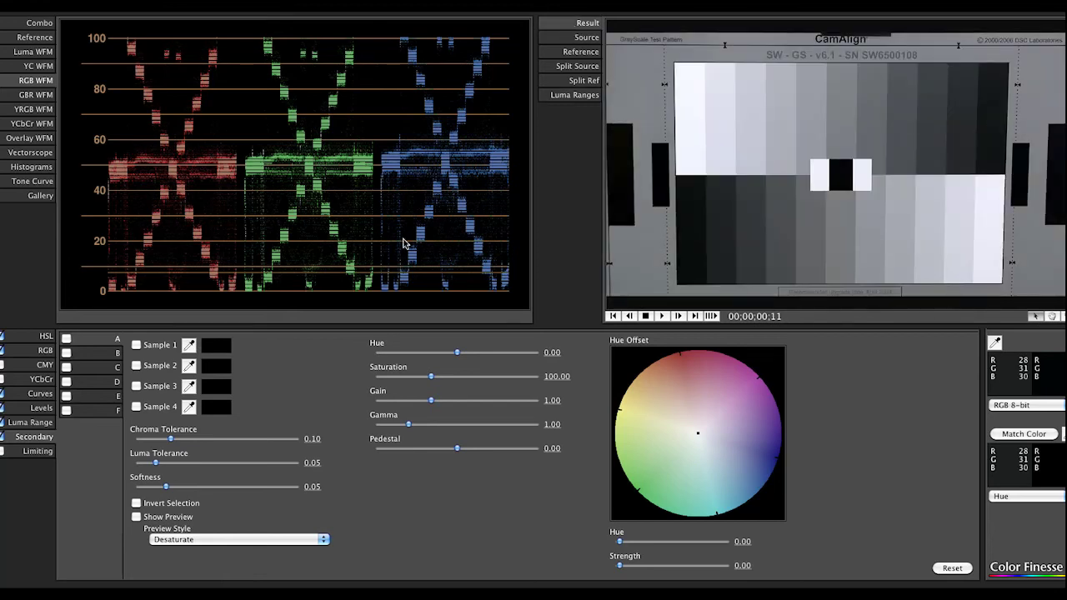
click(195, 349)
click(994, 197)
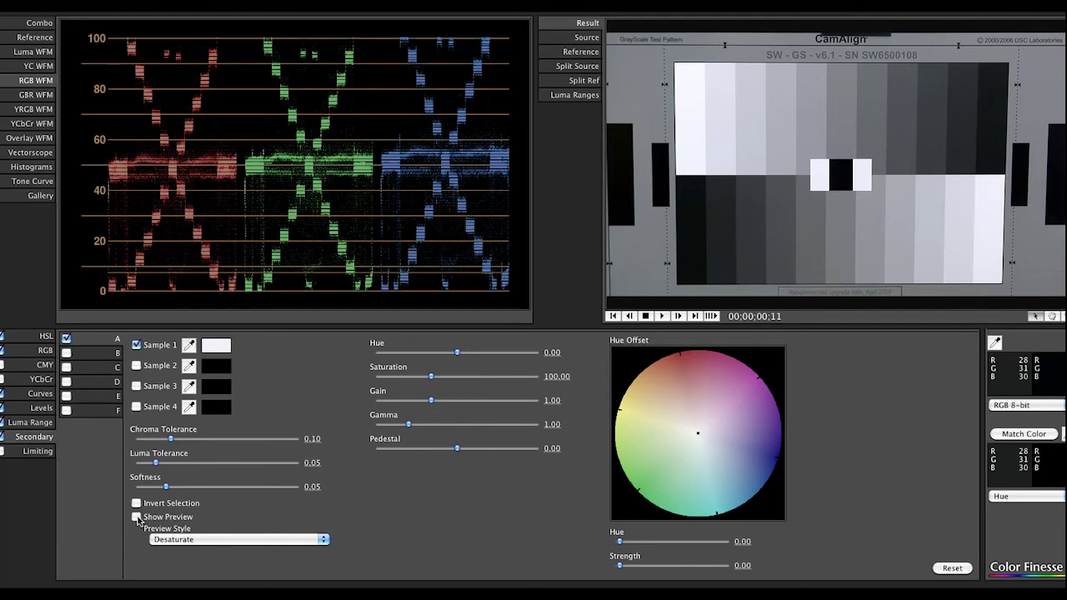
Preview the secondary selection with the Alpha preview style, and turn the preview off.
click(137, 518)
click(167, 540)
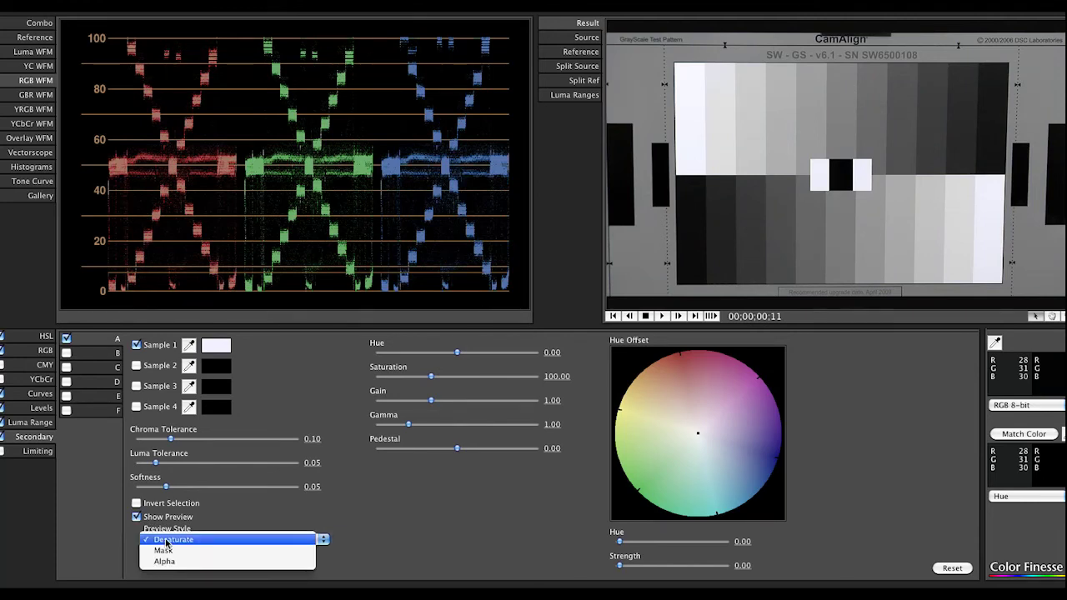
click(167, 565)
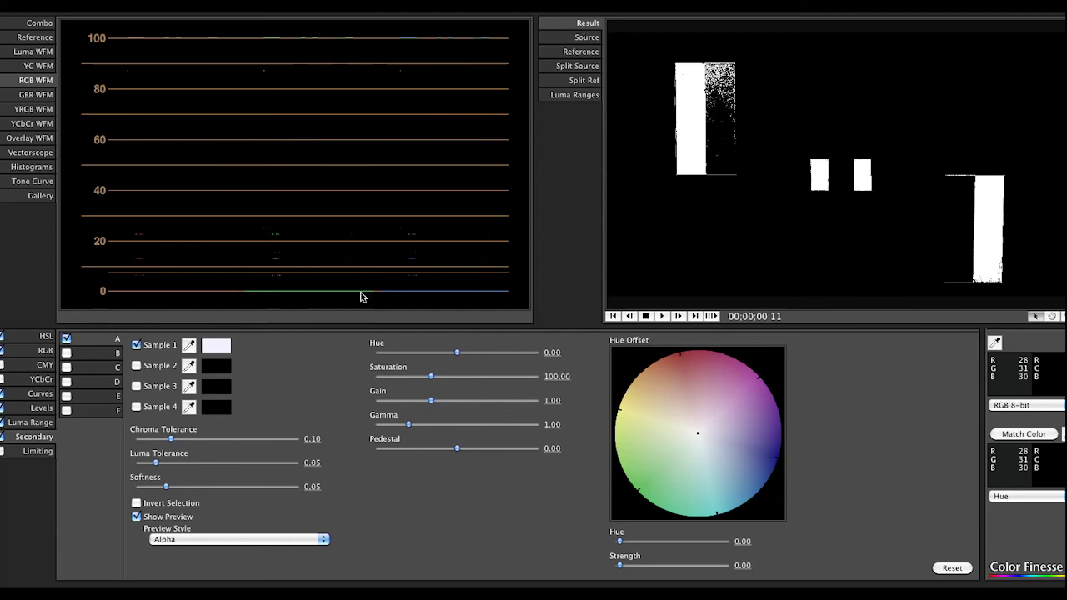
click(137, 517)
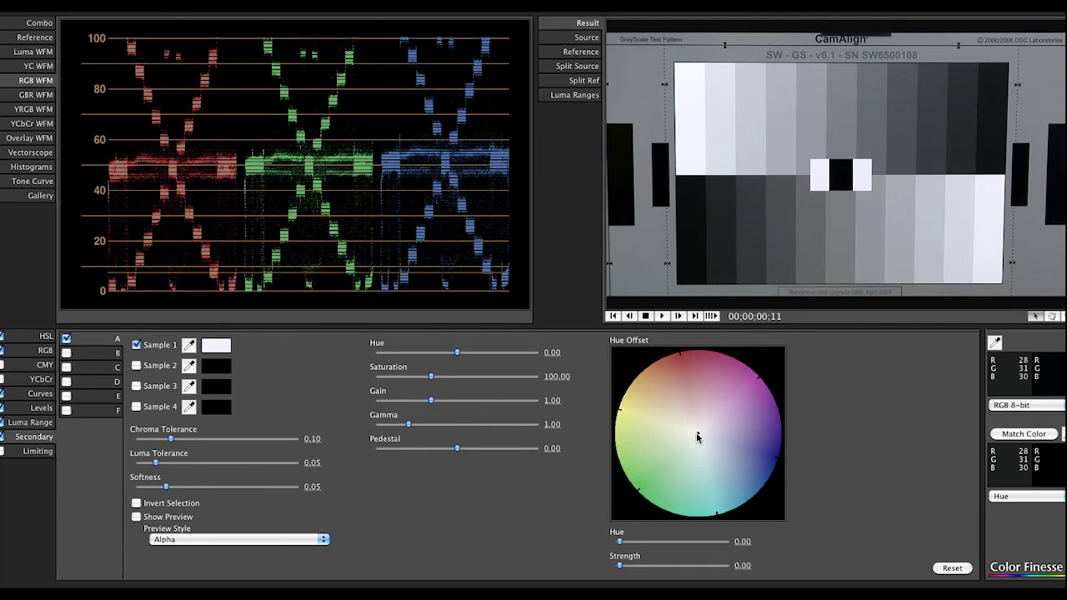
Push the secondary hue offset to hue 343.95 at strength 0.93 and briefly check the selection in the alpha preview.
drag(698, 437, 661, 367)
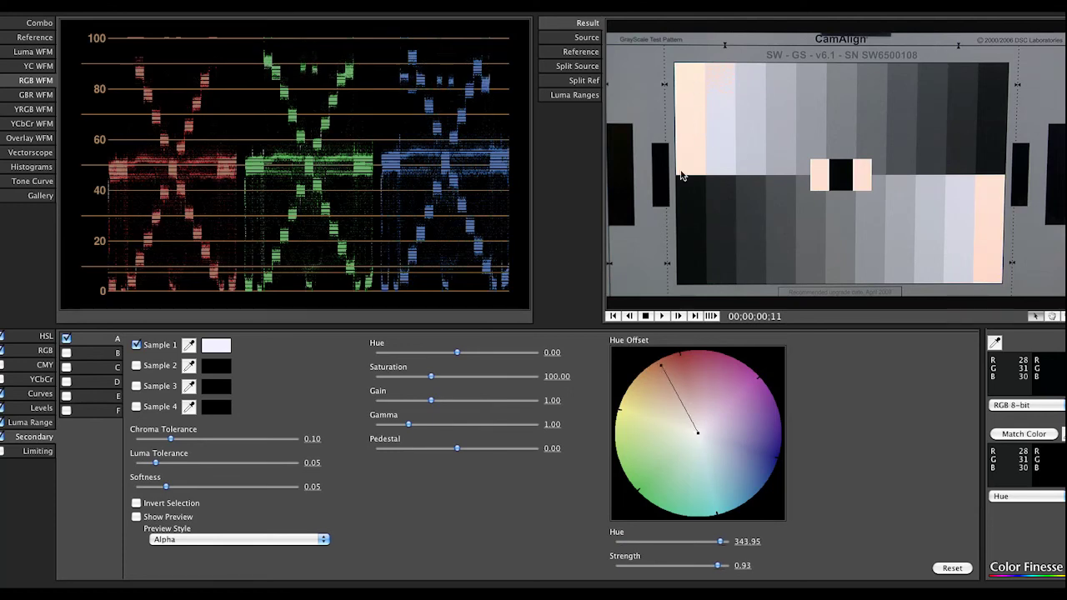
click(136, 518)
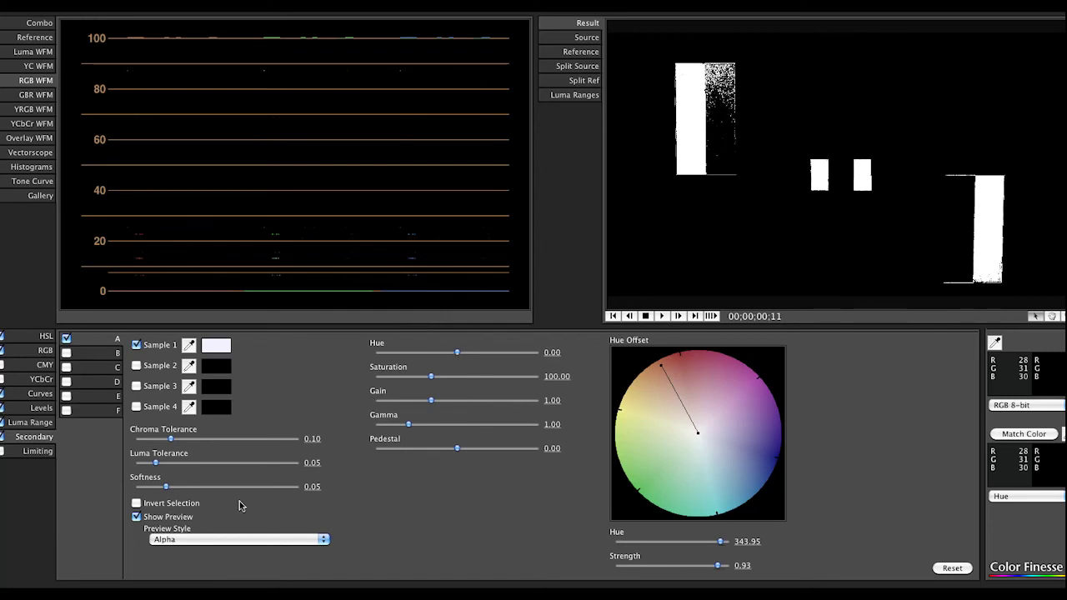
click(137, 517)
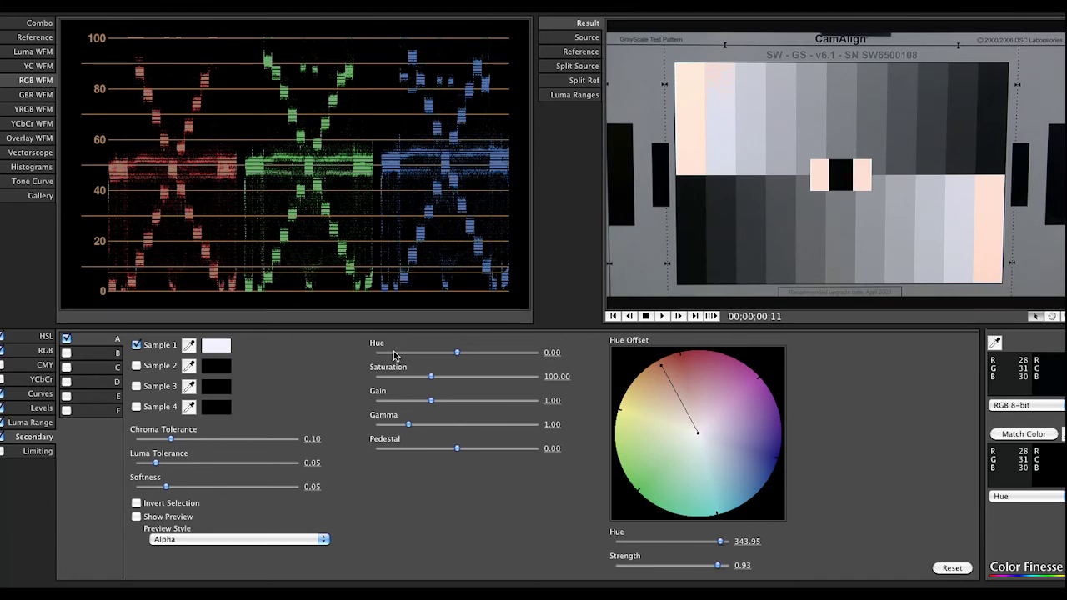
Try secondary Hue -110.40, Saturation 109.33, Gain 0.77, Gamma 1.06 and Pedestal -0.11, and reset the secondary correction.
drag(457, 357, 421, 404)
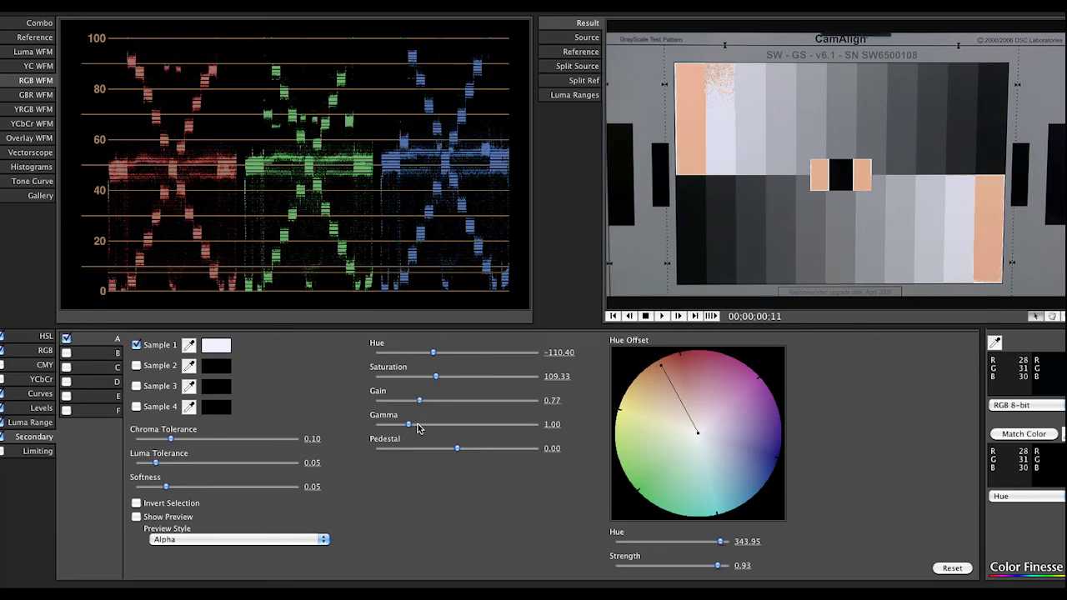
drag(406, 428, 449, 451)
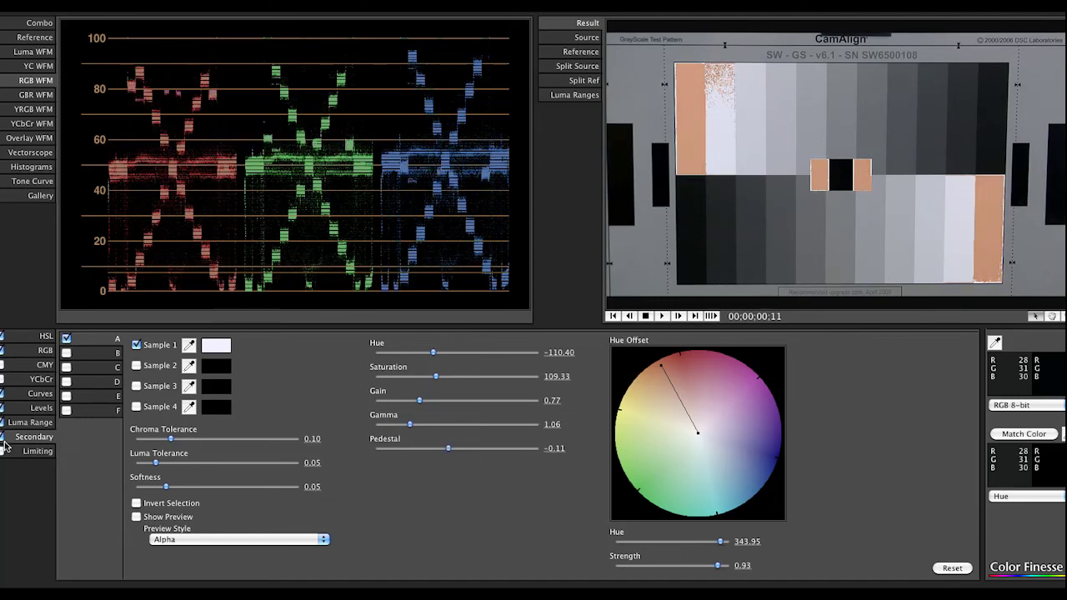
click(965, 574)
Open the Limiting controls, toggle limiting on and off, and disable the Secondary correction.
click(39, 452)
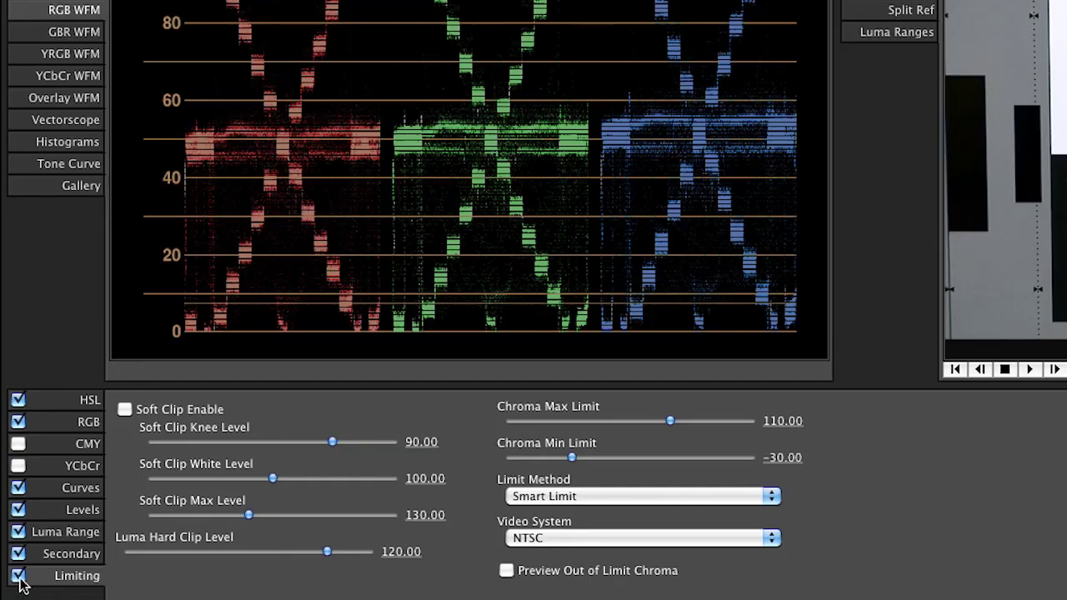
click(2, 449)
click(17, 553)
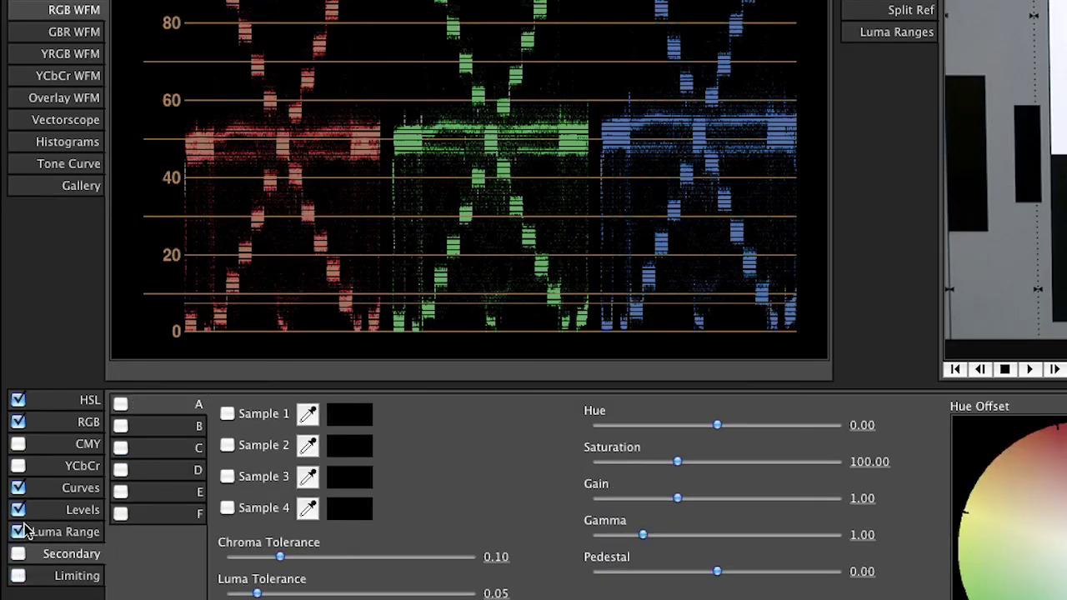
Disable the Luma Range, Levels, RGB and HSL corrections so that only Curves stays enabled.
click(18, 532)
click(18, 510)
click(19, 488)
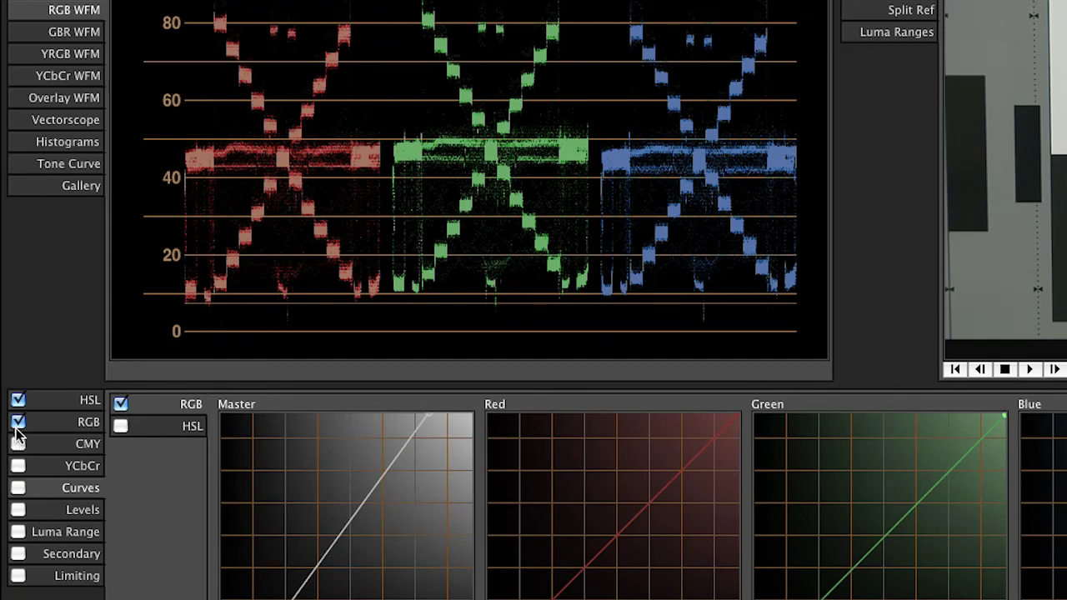
click(18, 490)
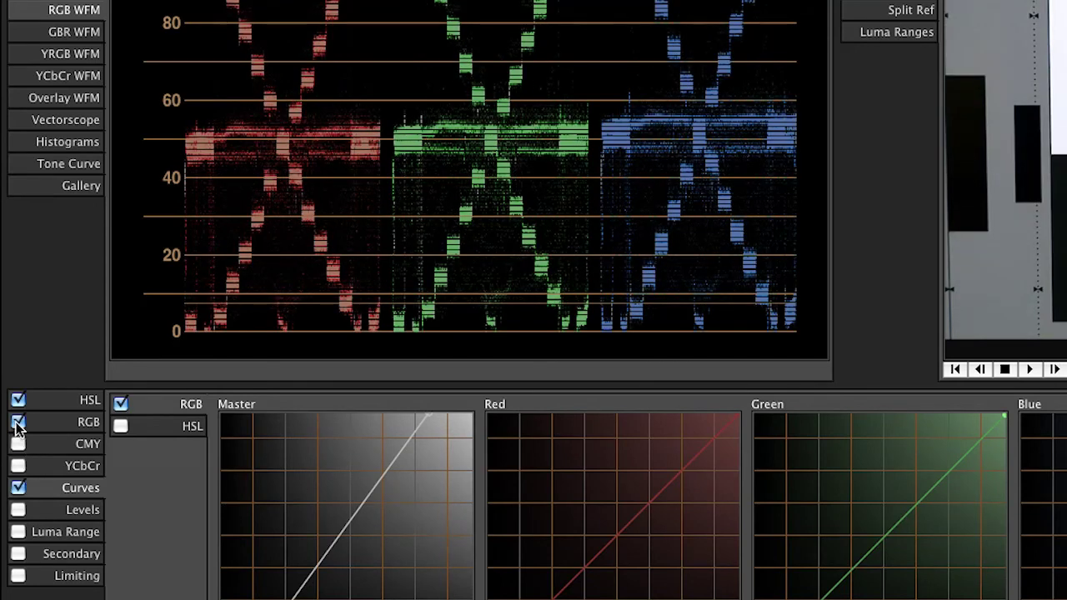
click(18, 423)
click(18, 400)
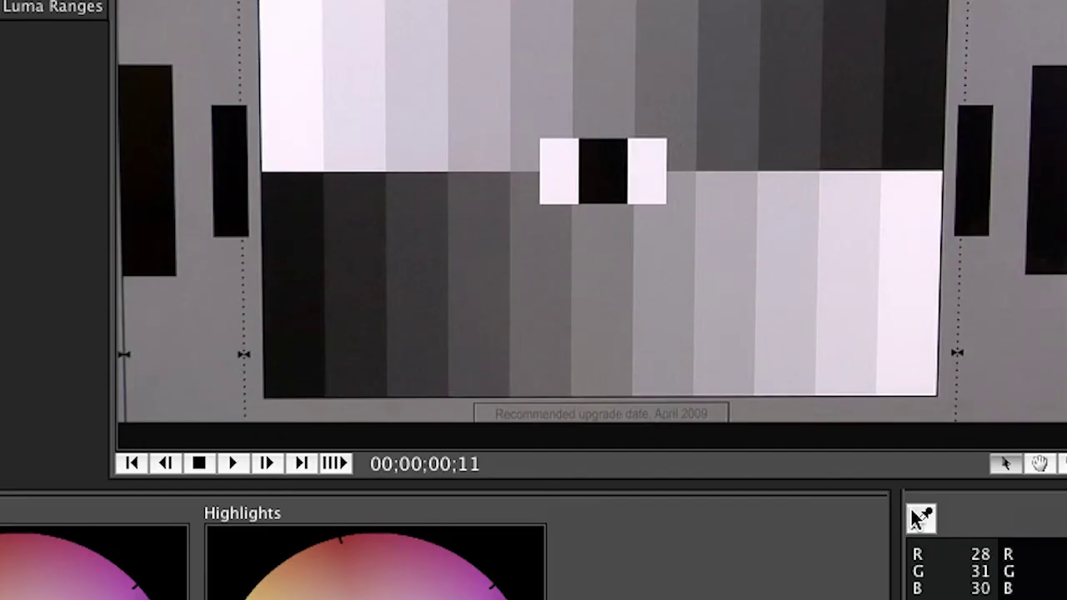
Sample the middle gray chips with the color eyedropper to check their RGB balance, and view the chart on the vectorscope.
click(921, 517)
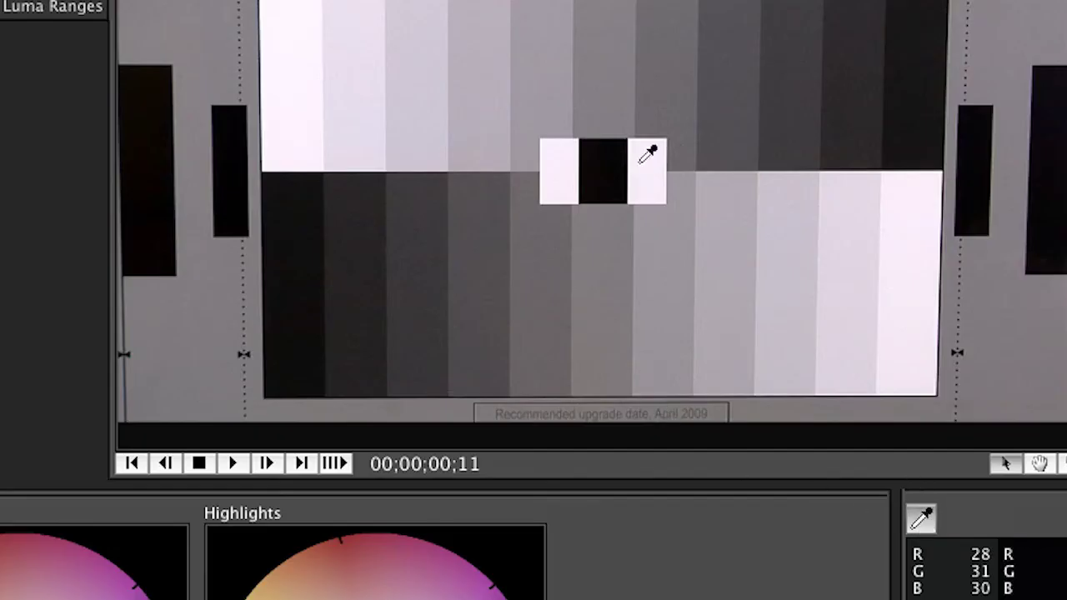
click(613, 260)
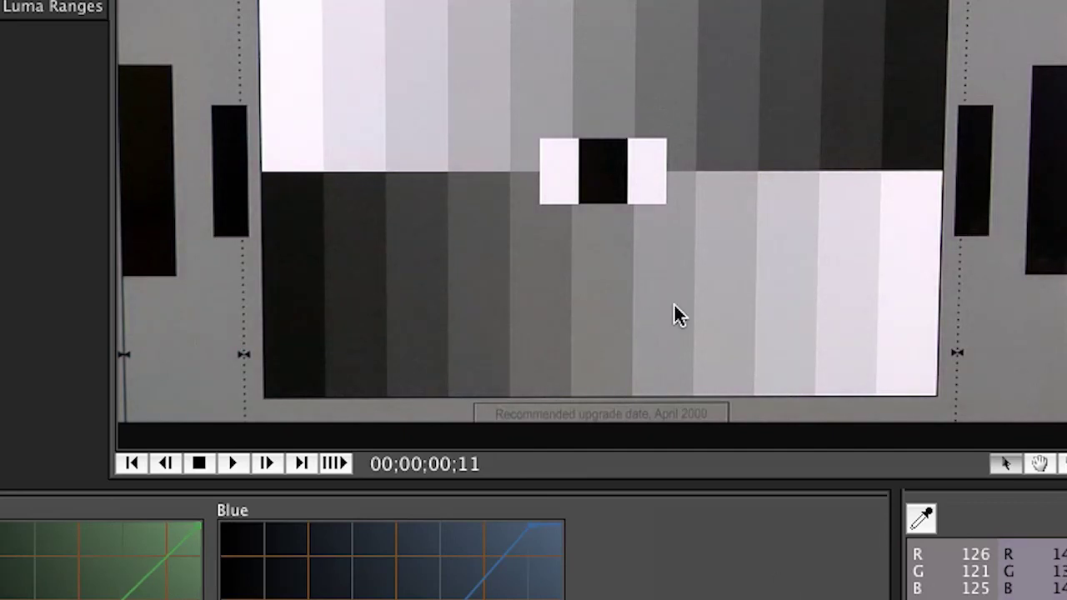
click(921, 516)
click(607, 297)
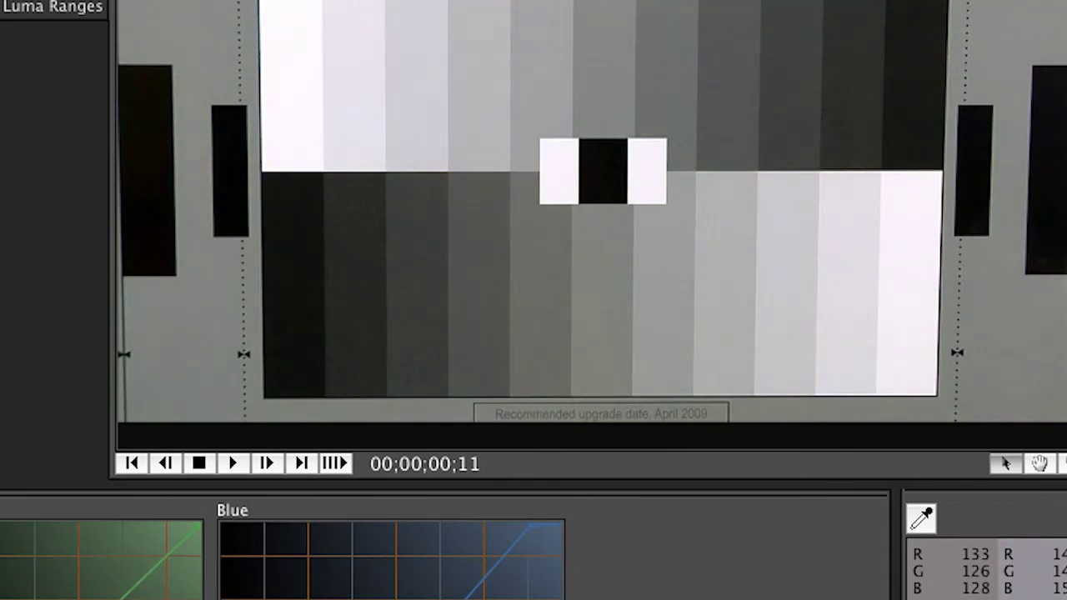
click(922, 518)
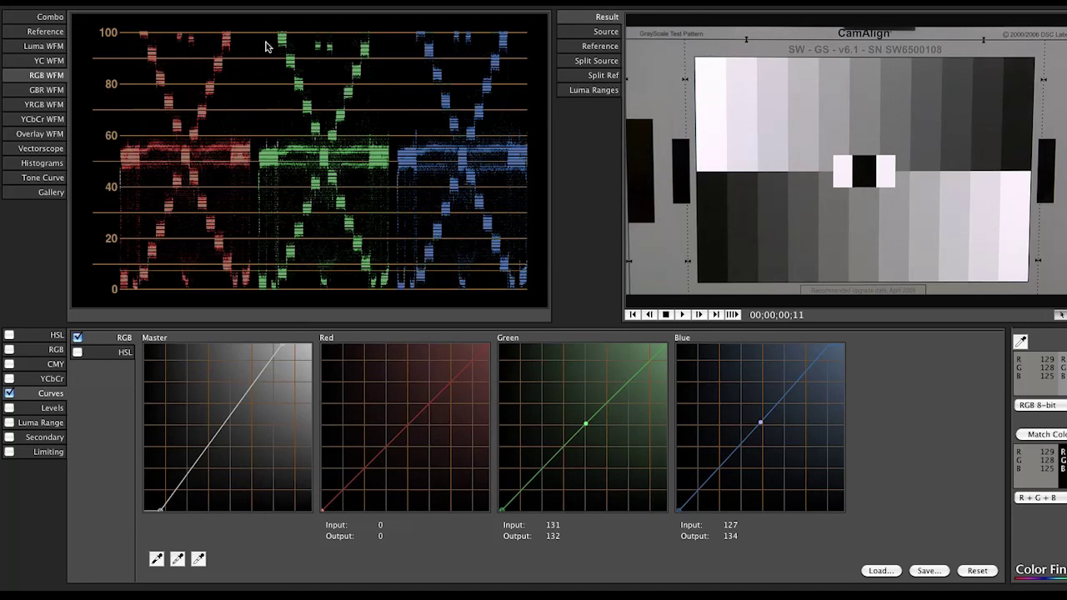
click(43, 148)
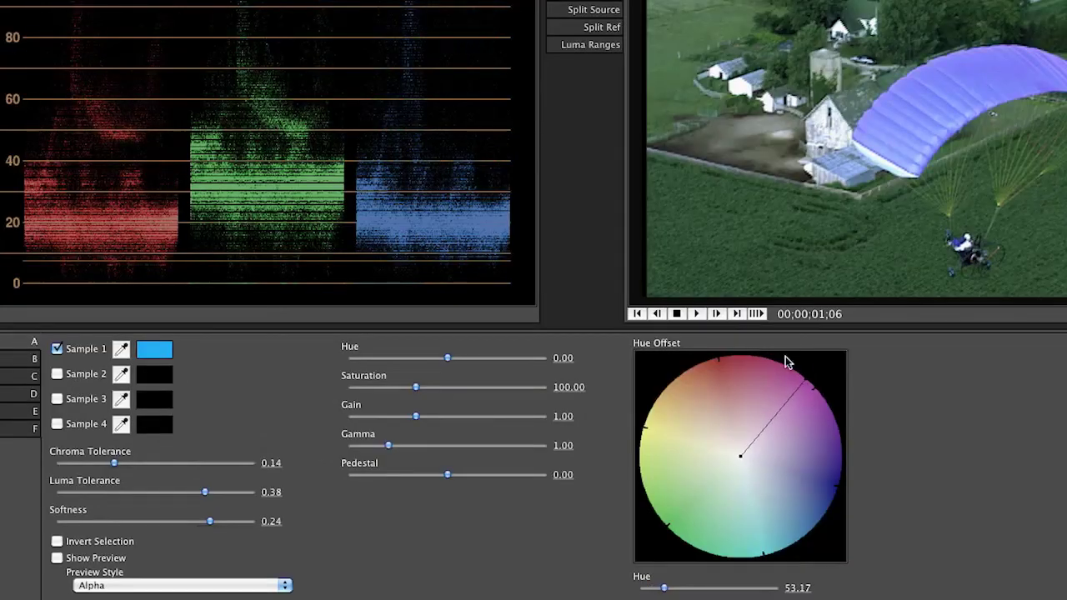
Shift the secondary hue offset of the sampled blue parachute toward the yellow-green side of the color wheel.
drag(786, 363, 688, 468)
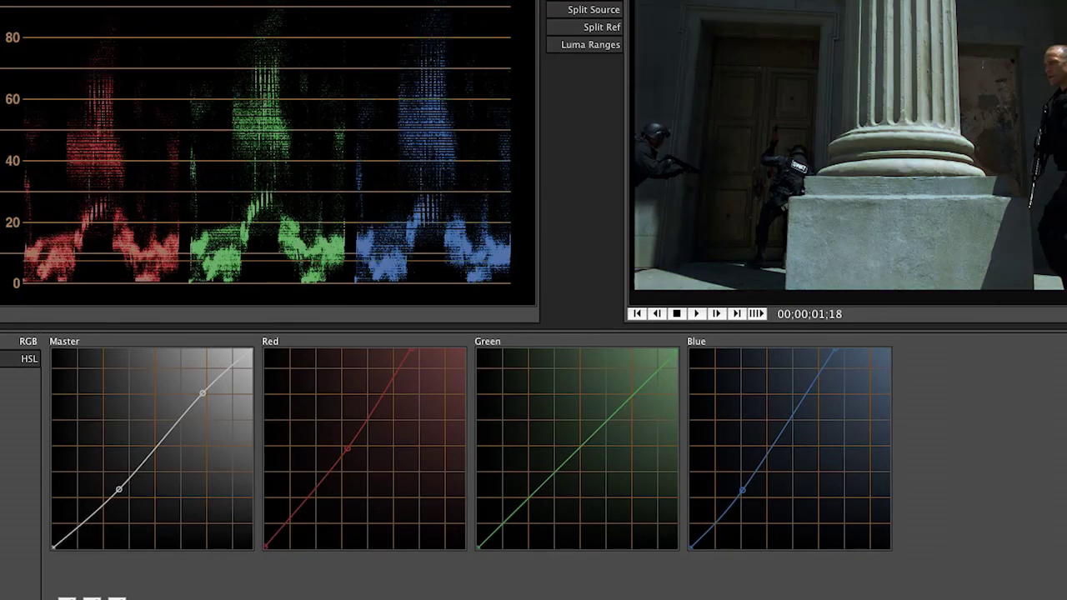